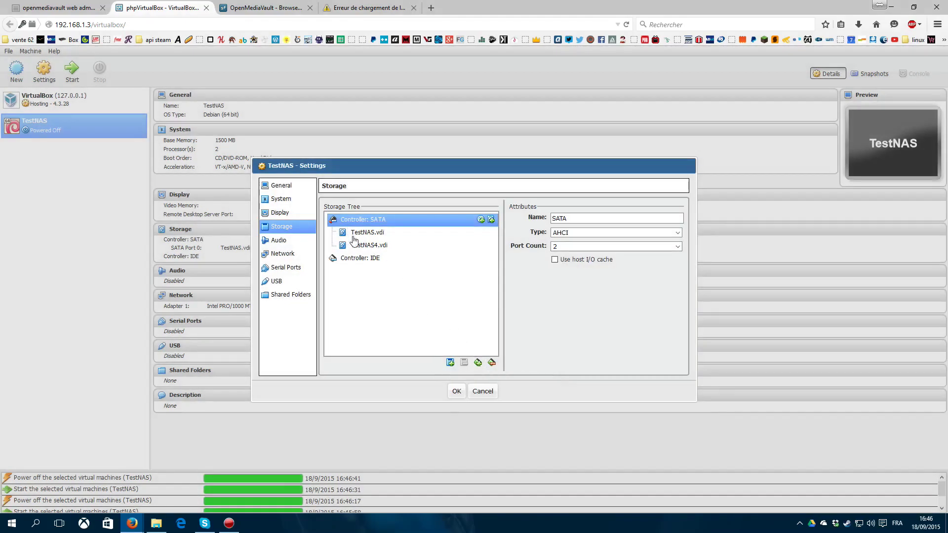
Step: Keep the 2 GB TestNAS4.vdi disk on TestNAS, start the VM and view its console login
left_click(354, 233)
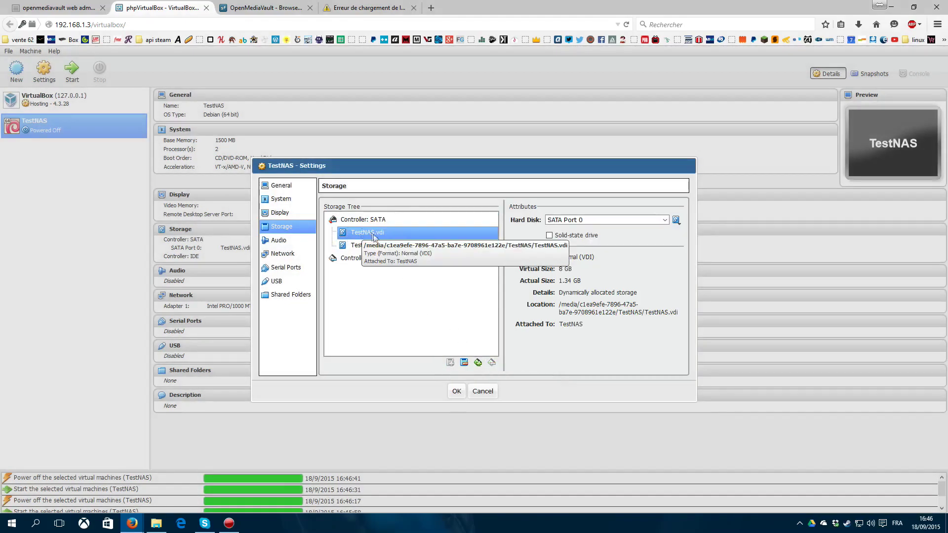
left_click(456, 391)
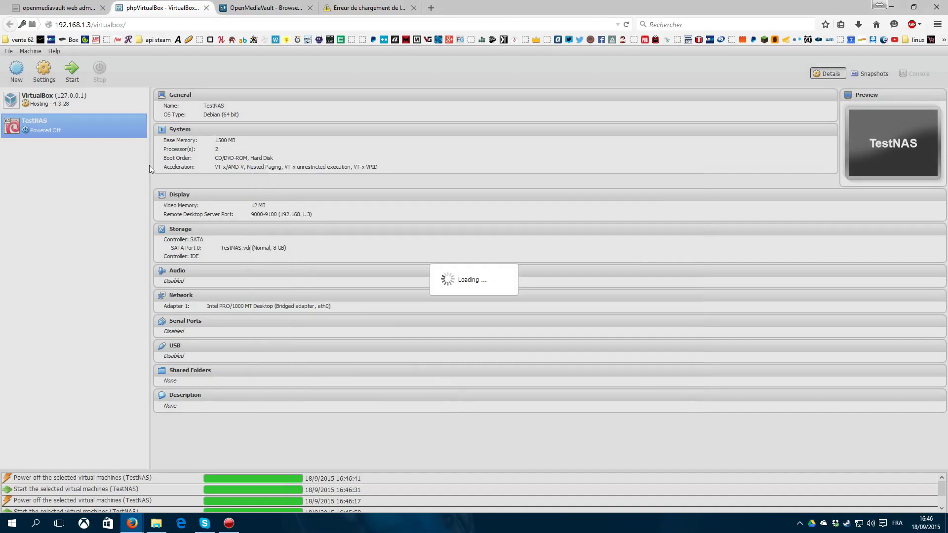
left_click(72, 74)
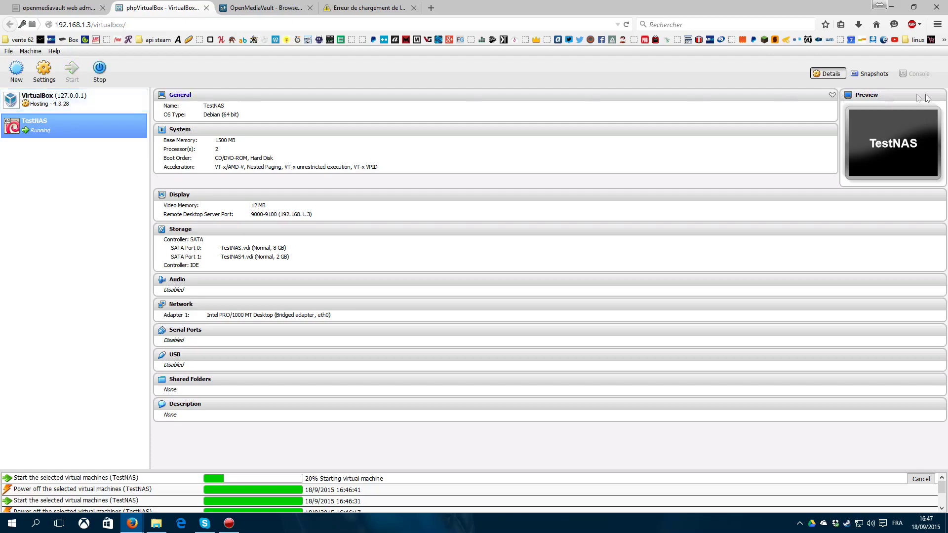
left_click(917, 78)
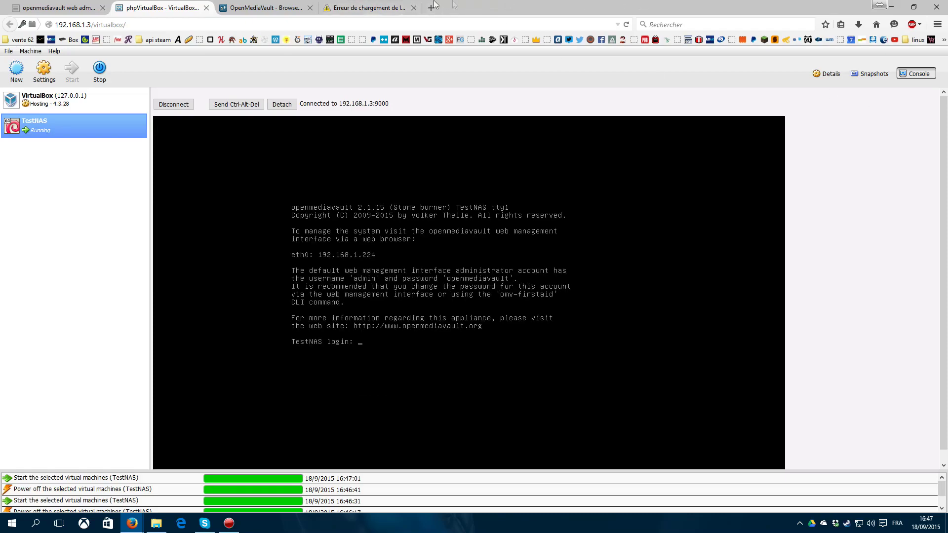
Step: Log in as admin at 192.168.1.224 and list the physical disks, selecting the 2 GB /dev/sdb
left_click(375, 8)
key("Return")
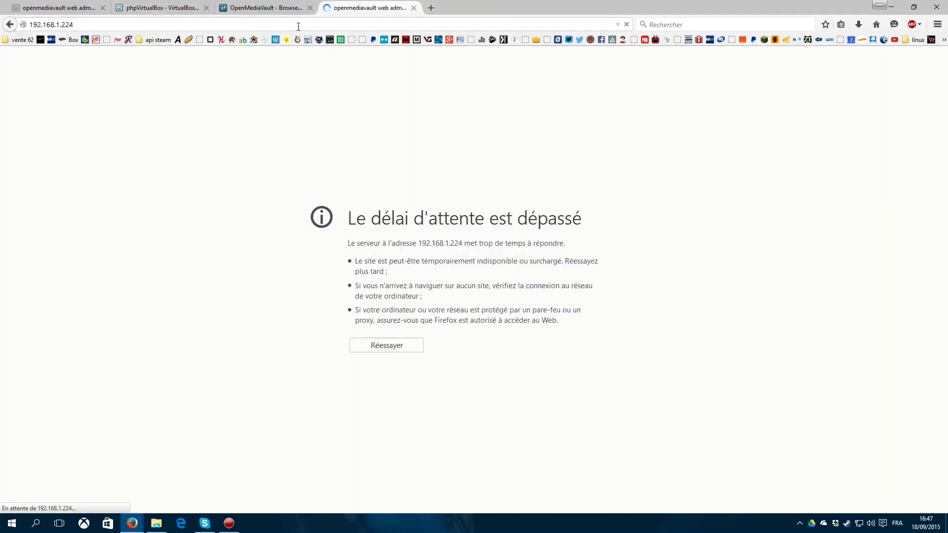
type("admi")
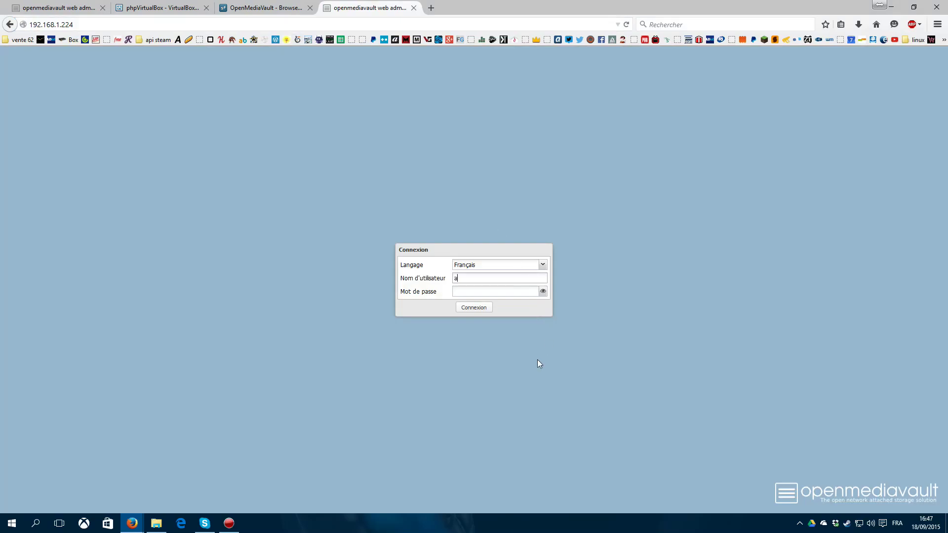
type("n")
key("Tab")
type("1234")
key("Return")
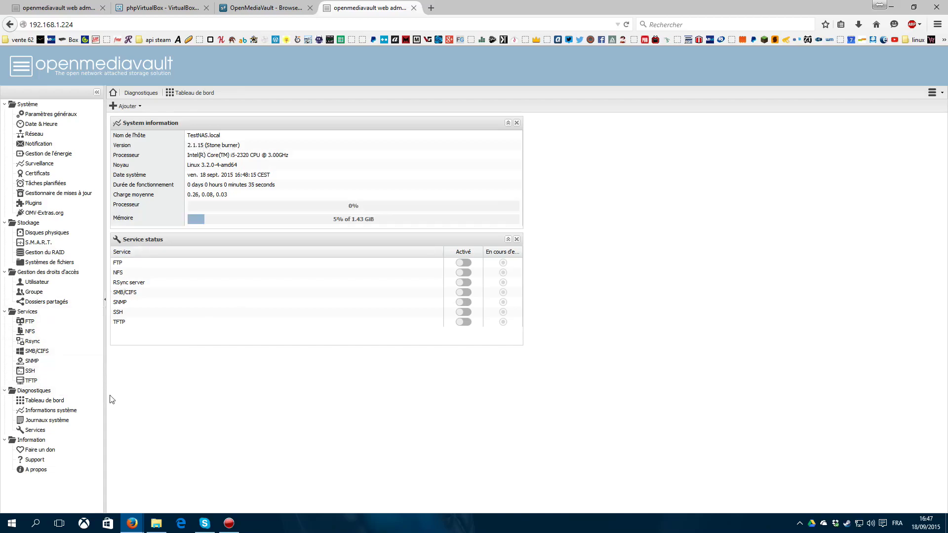
left_click(49, 233)
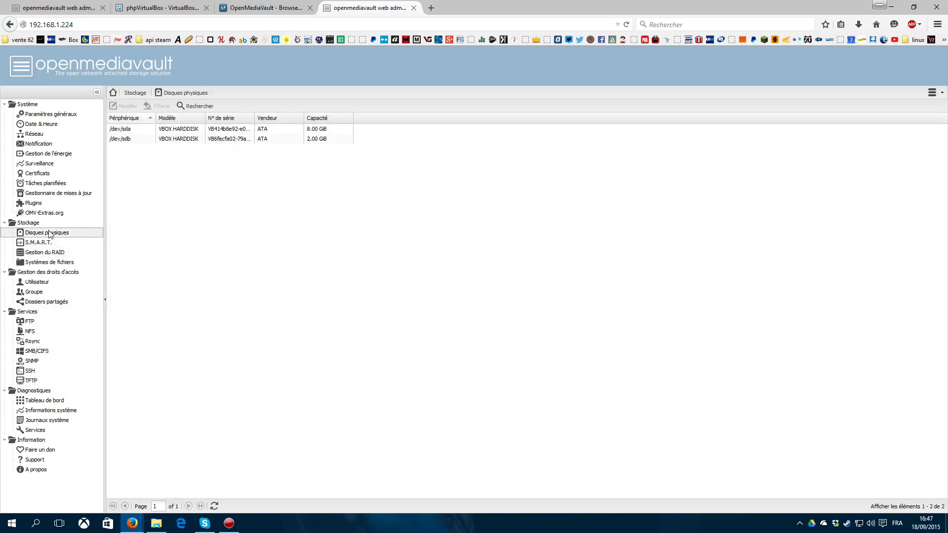
left_click(161, 139)
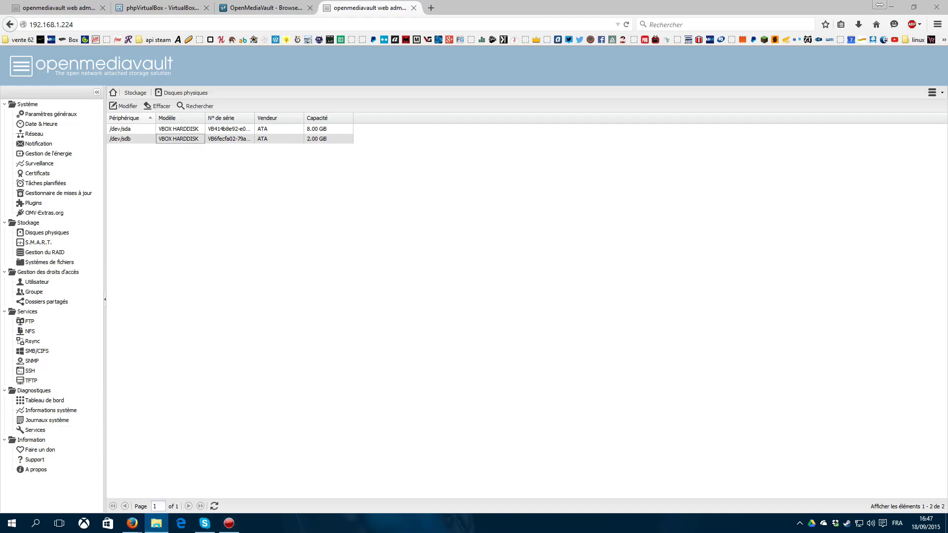
Step: Show and refresh the computers on the network in Windows File Explorer
left_click(307, 283)
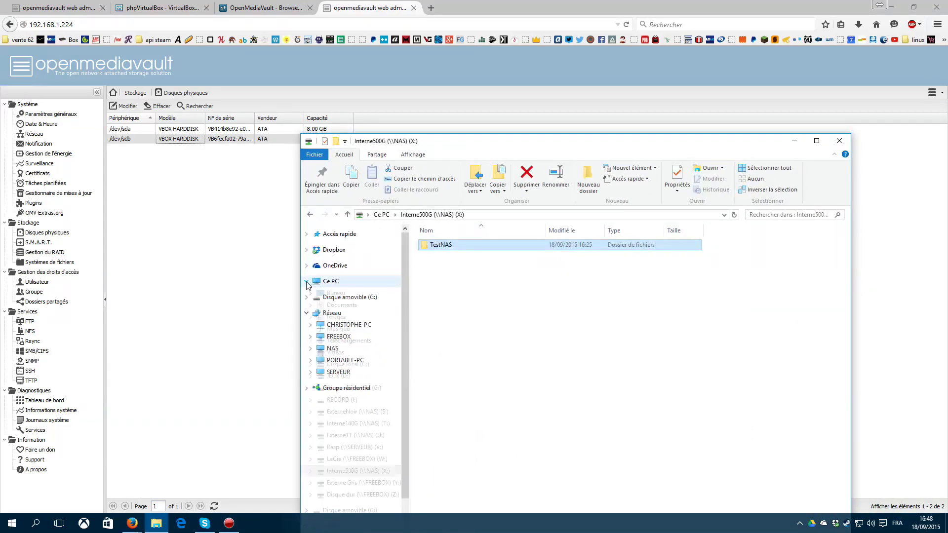
left_click(333, 313)
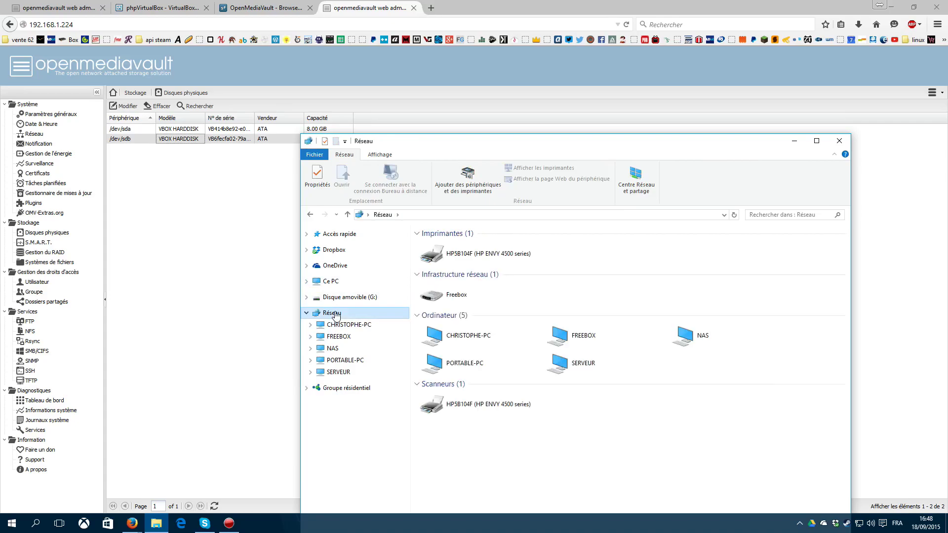
right_click(642, 527)
right_click(608, 387)
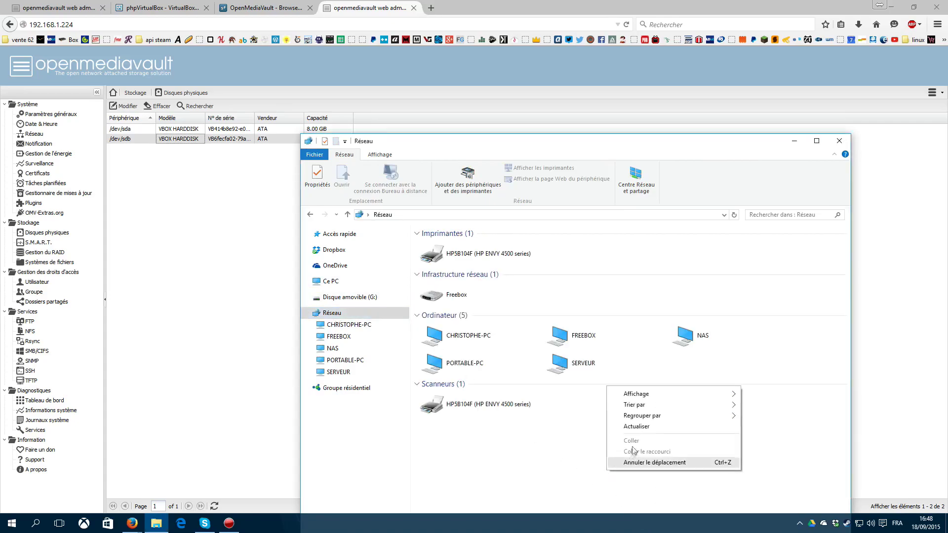
left_click(637, 427)
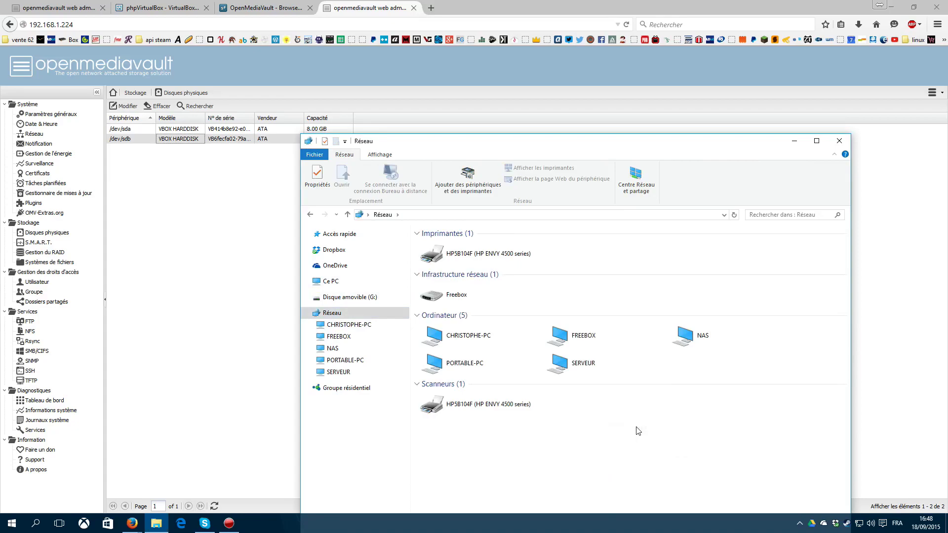
Step: Enter \\ as the Explorer location, then go to OpenMediaVault's SMB/CIFS settings
left_click(418, 214)
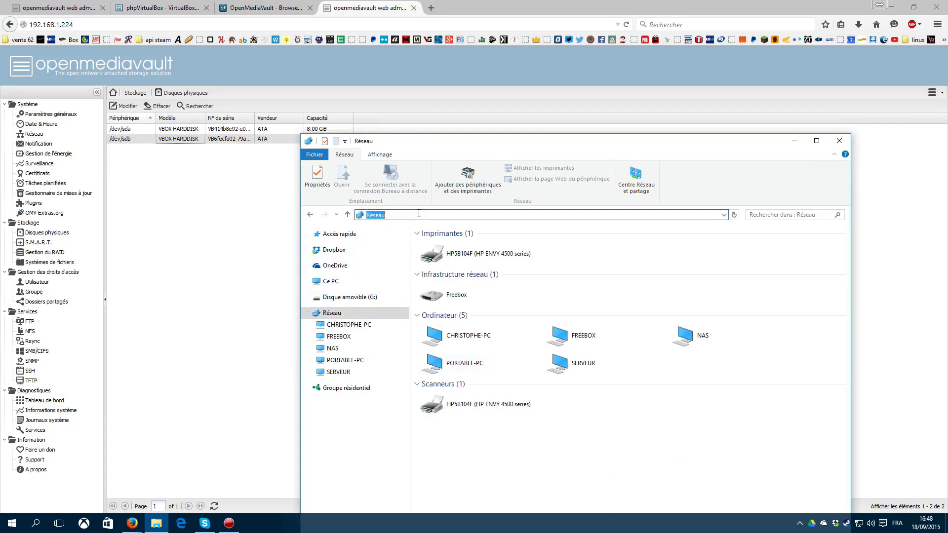
type("\\\\")
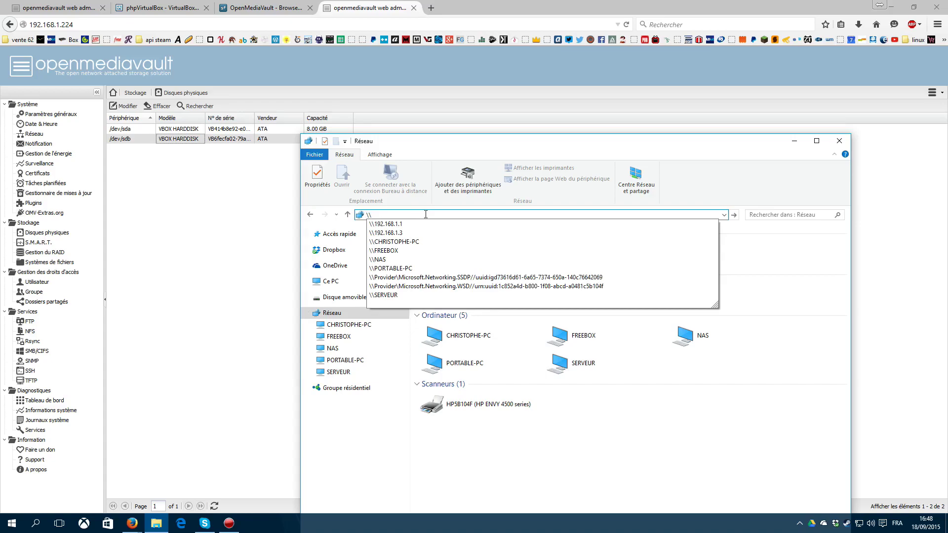
left_click(54, 354)
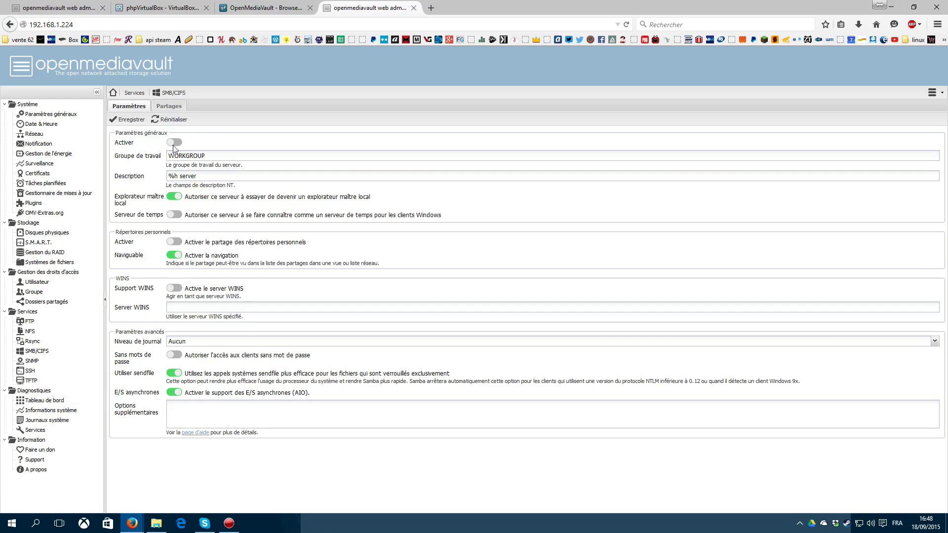
Step: Enable SMB/CIFS in workgroup WORKGROUP with password-less client access, and save the settings
left_click(59, 348)
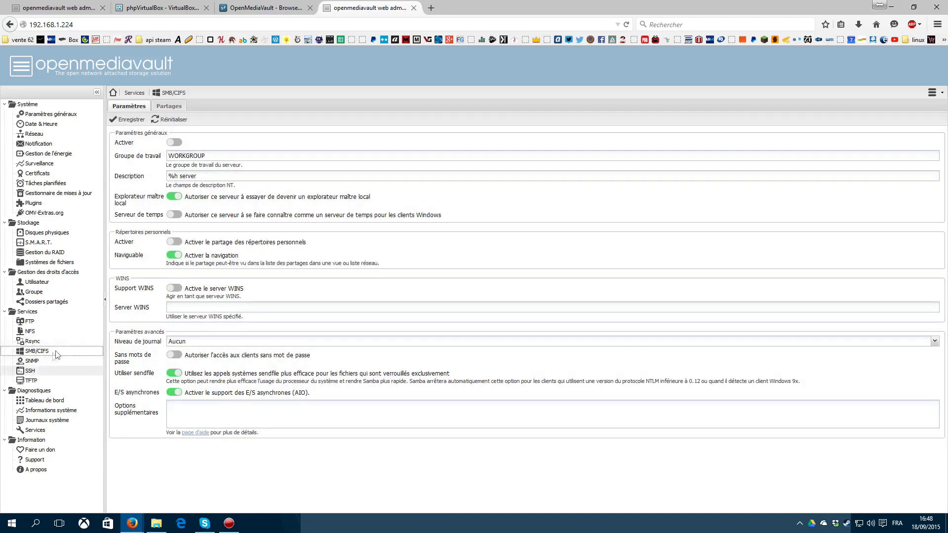
left_click(170, 141)
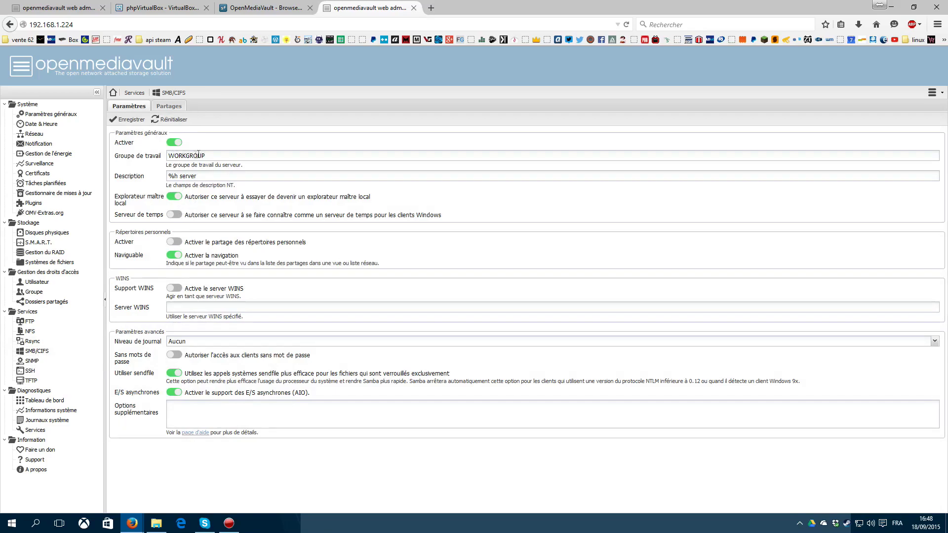
left_click_drag(218, 154, 161, 157)
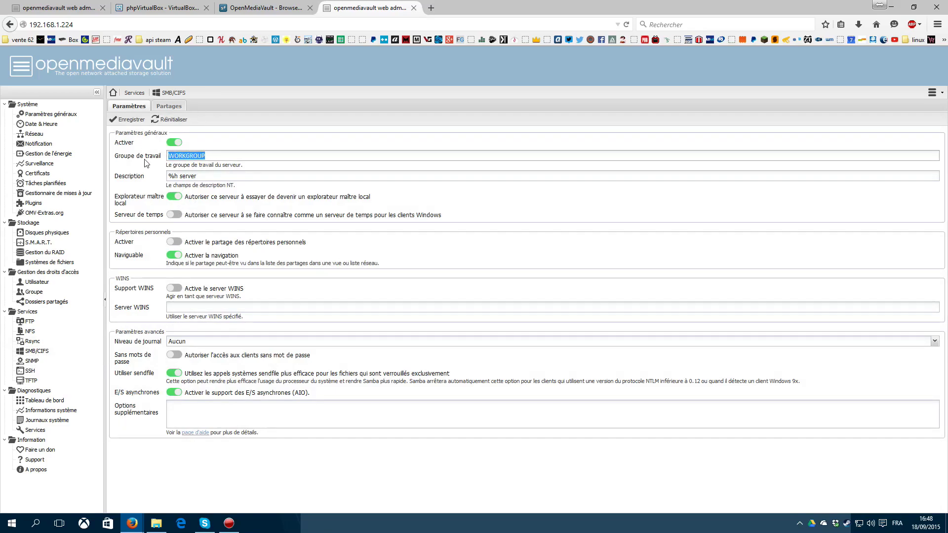
left_click(209, 177)
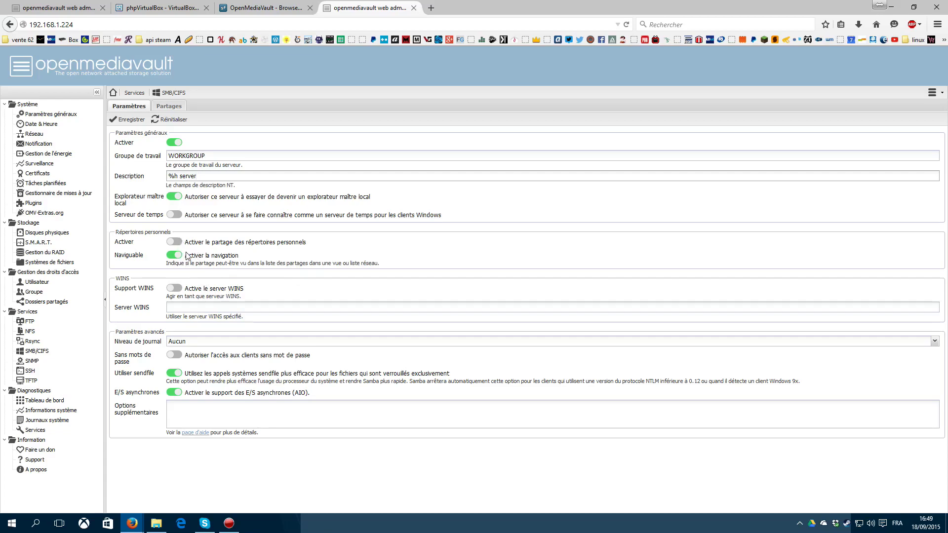
left_click(174, 356)
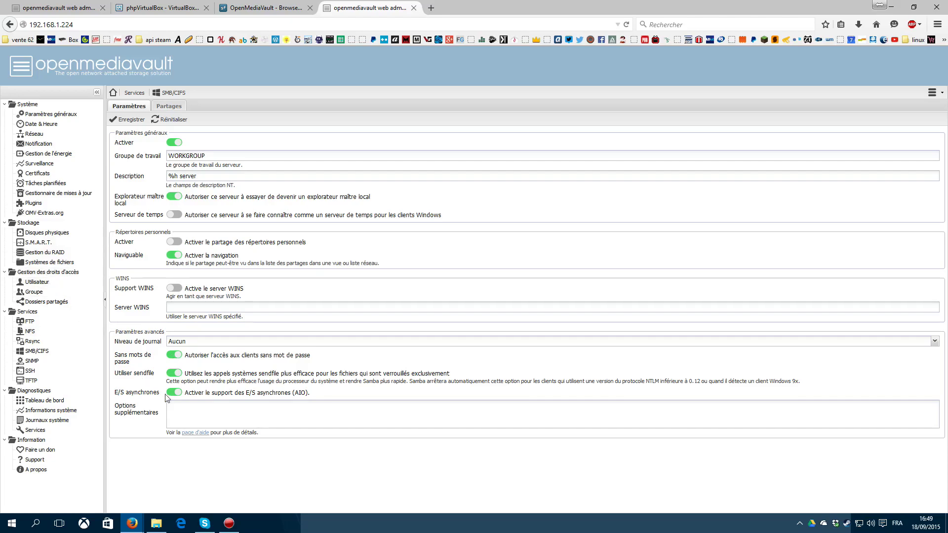
left_click(127, 119)
Step: Apply and confirm the pending configuration changes, then bring up Explorer's network view
left_click(889, 107)
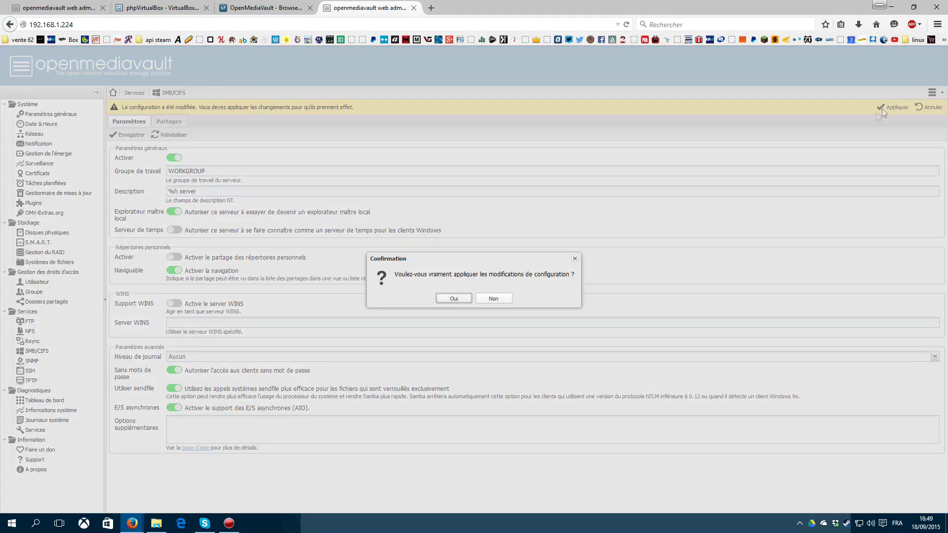
left_click(454, 298)
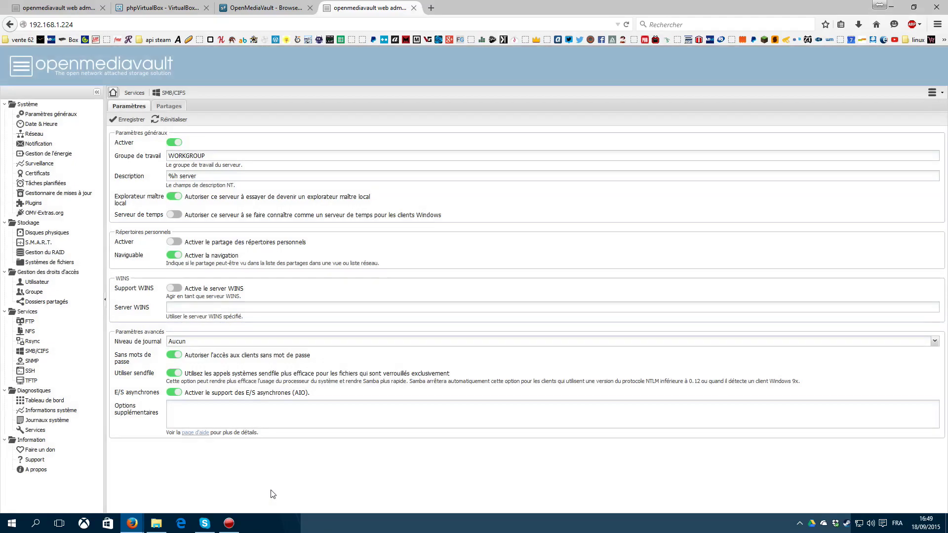
left_click(156, 524)
Step: Refresh the network, try opening TESTNAS, cancel its credentials prompt, and return to OpenMediaVault
right_click(576, 457)
left_click(605, 409)
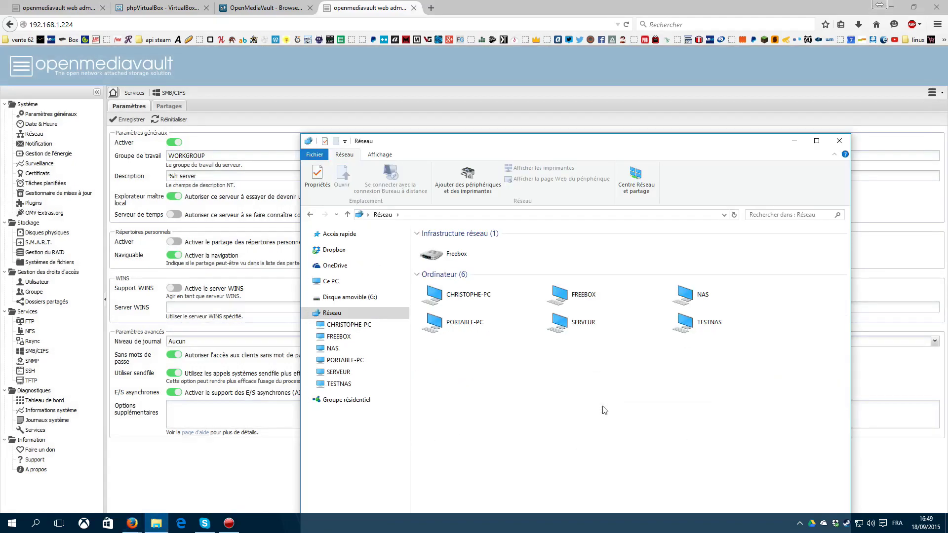
double_click(674, 373)
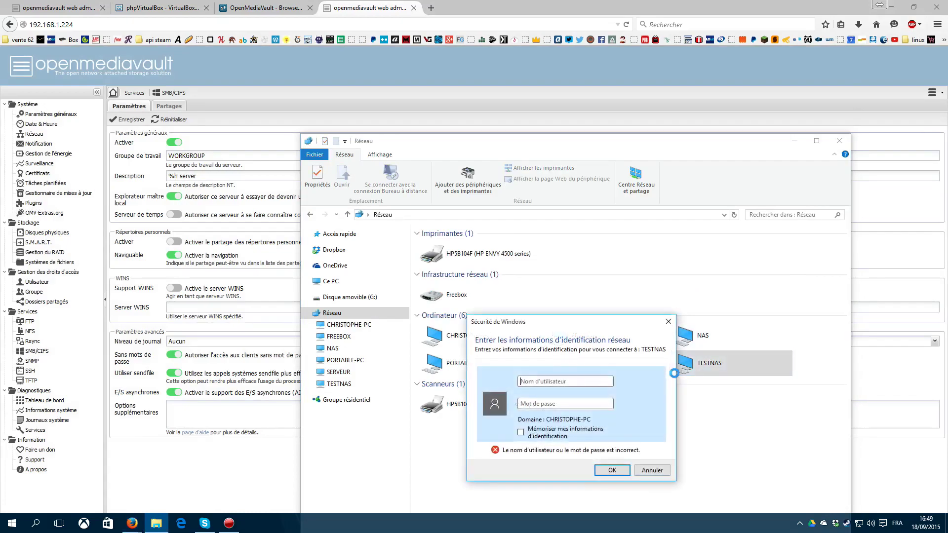
left_click(652, 473)
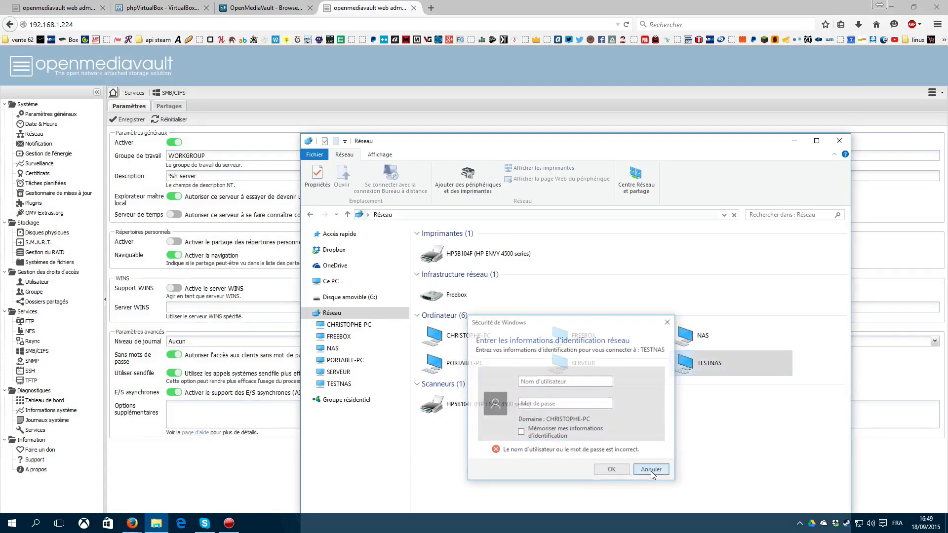
left_click(200, 489)
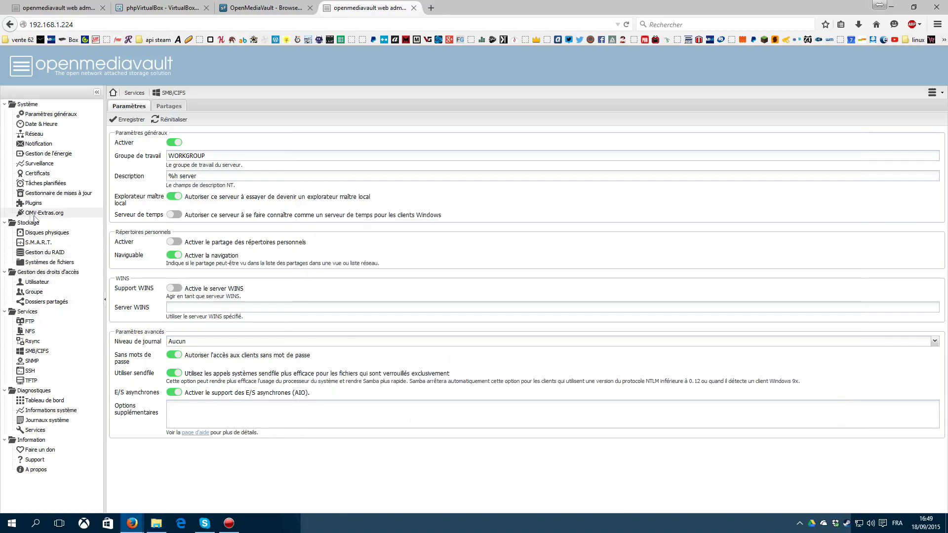
Step: Show the Physical Disks page and select /dev/sda (8 GB) then /dev/sdb (2 GB)
left_click(67, 241)
left_click(50, 232)
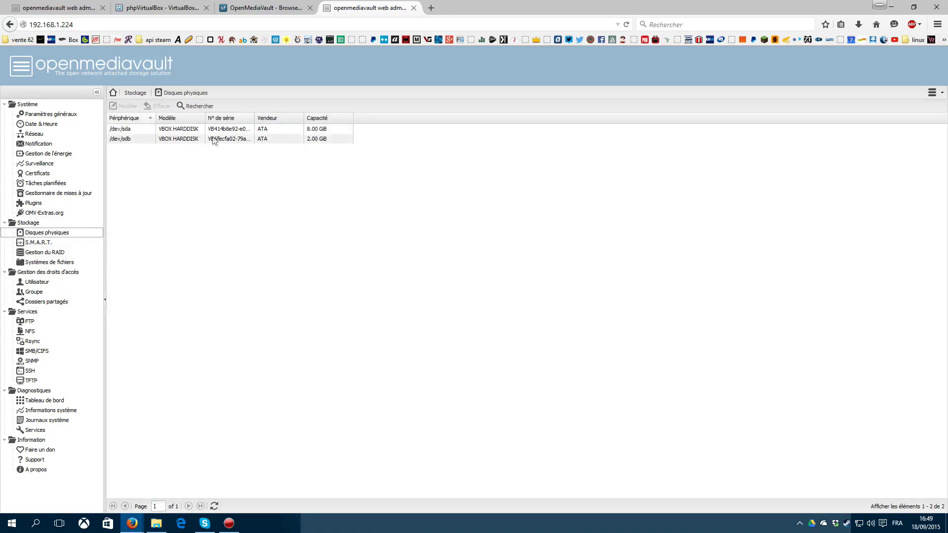
left_click(198, 131)
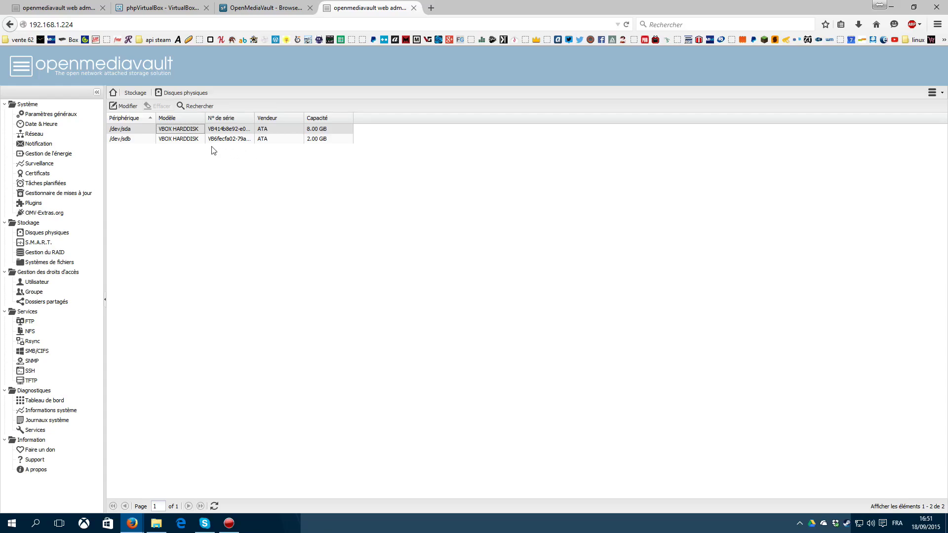
left_click(168, 142)
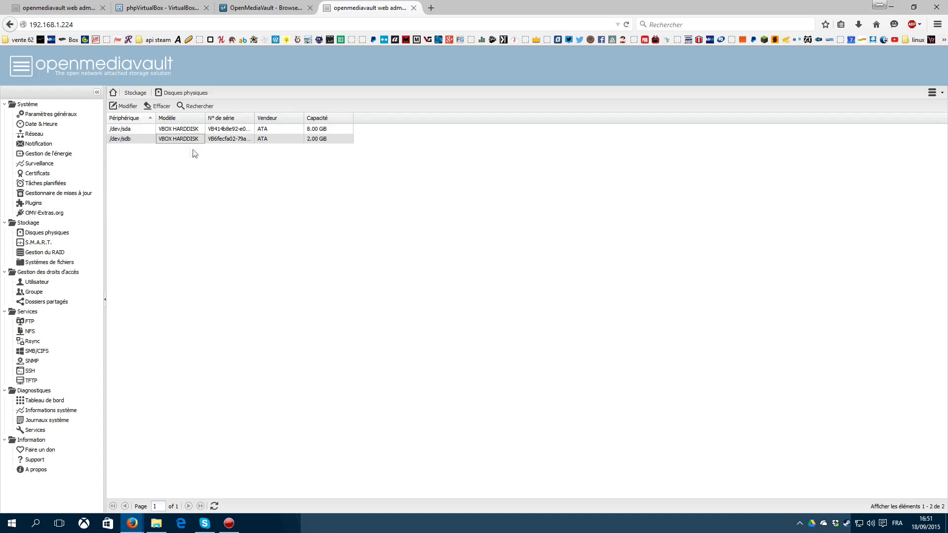
Step: On the File Systems page, select /dev/sda1 and start creating a new file system
left_click(52, 263)
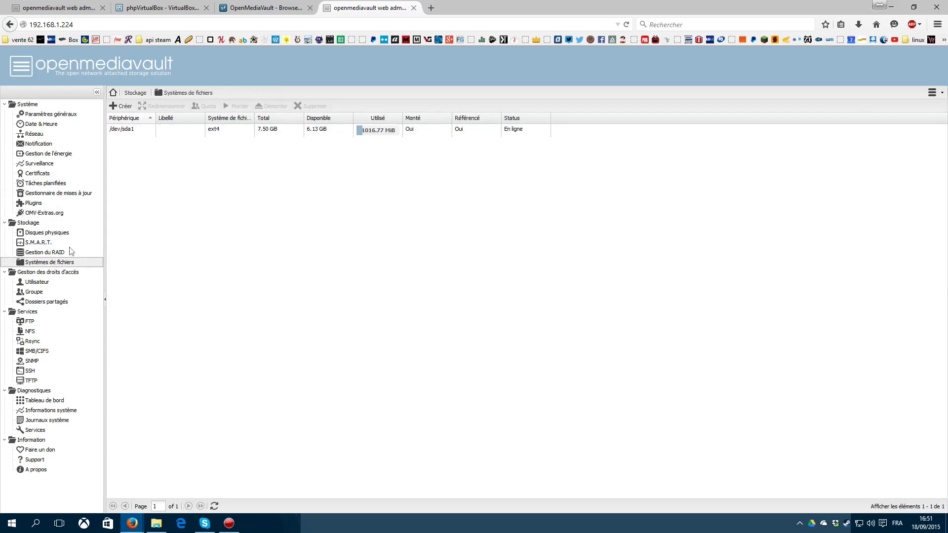
left_click(266, 130)
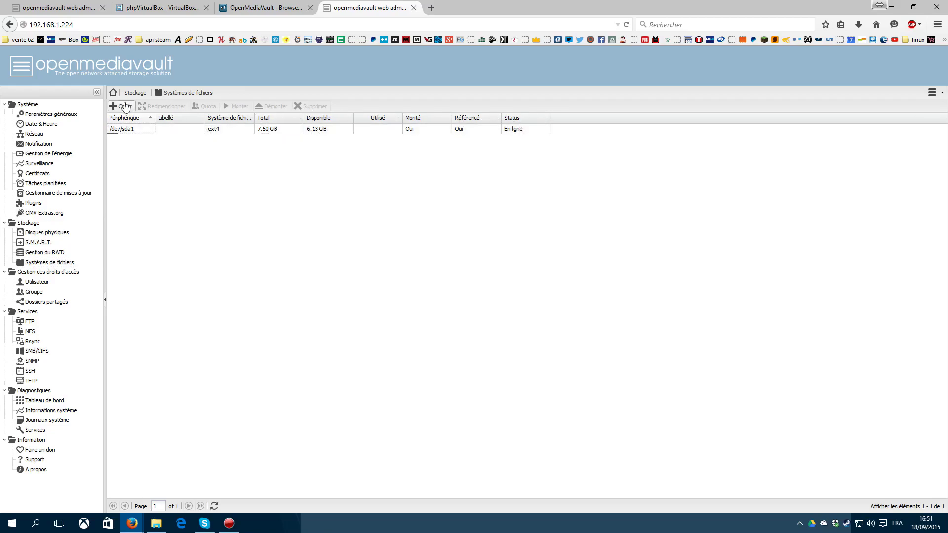
left_click(124, 106)
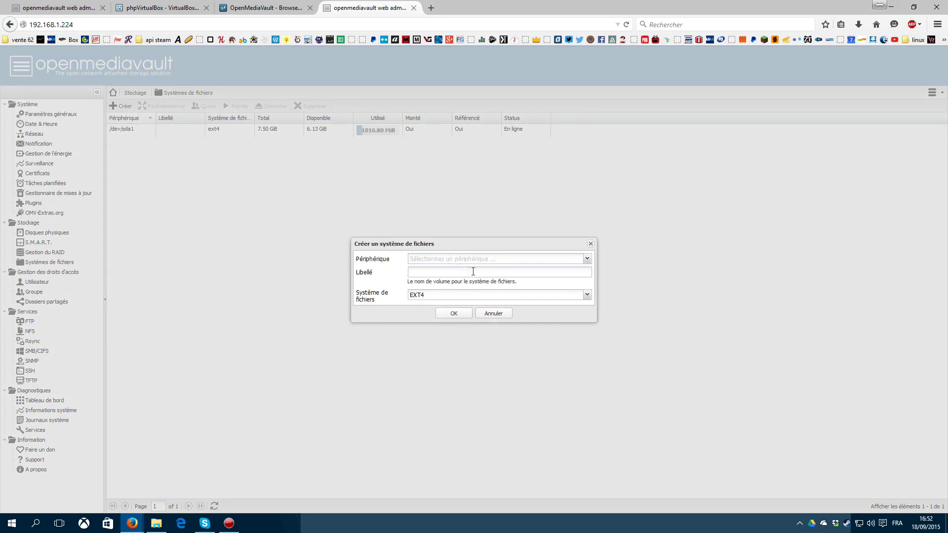
Step: Format the VBOX HARDDISK /dev/sdb as EXT4 labelled 2G, then select the new /dev/sdb1
left_click(587, 261)
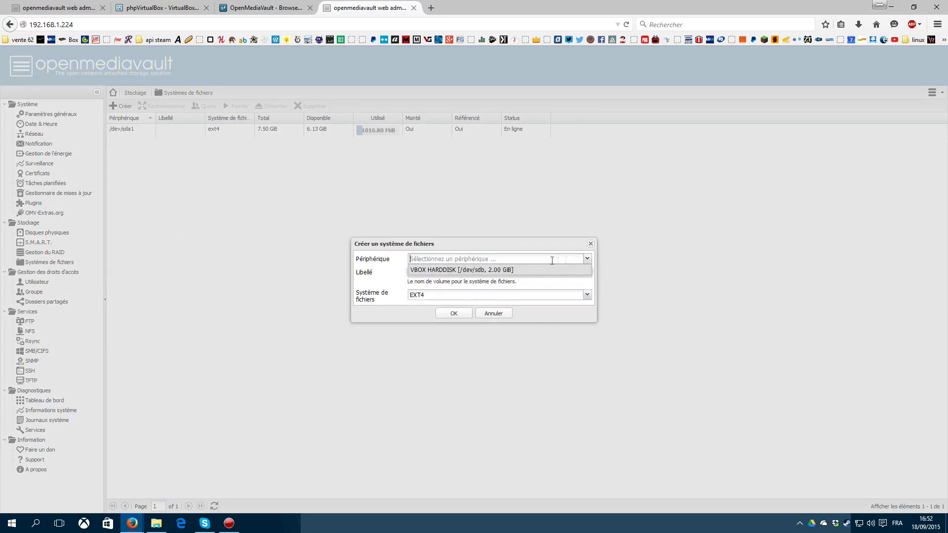
left_click(485, 269)
left_click(430, 272)
type("2G")
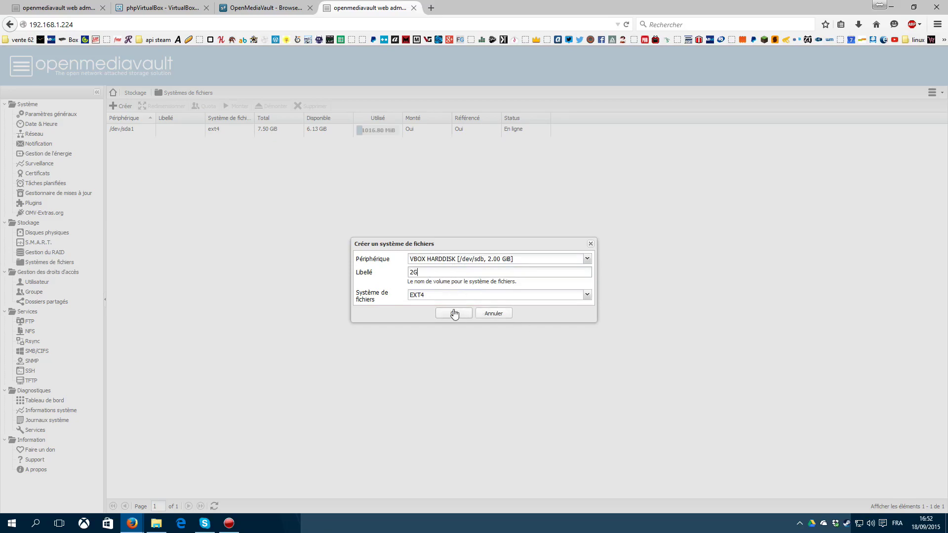
left_click(429, 295)
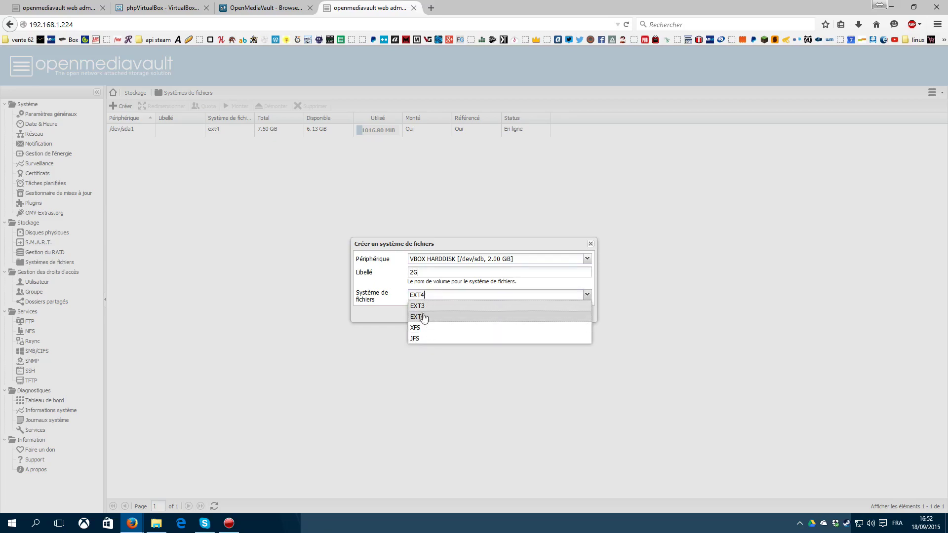
left_click(424, 319)
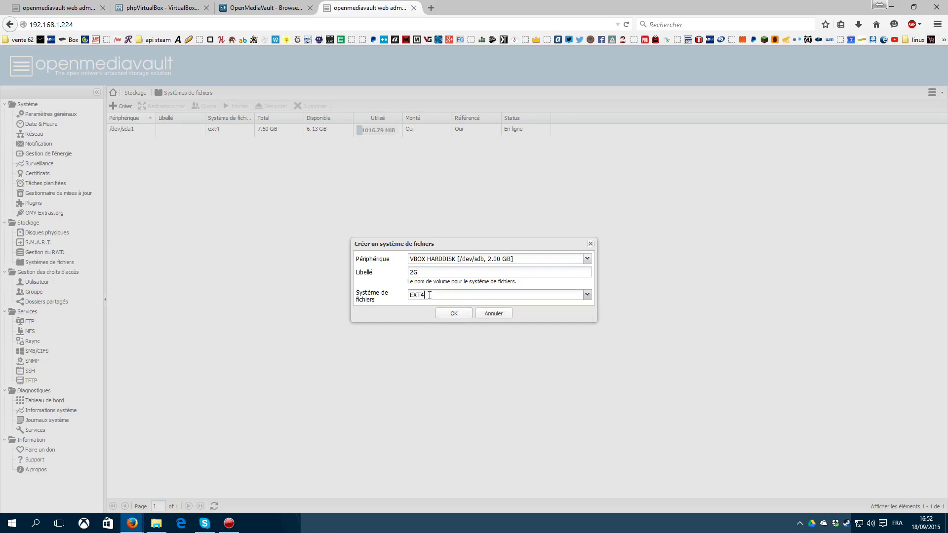
left_click(454, 312)
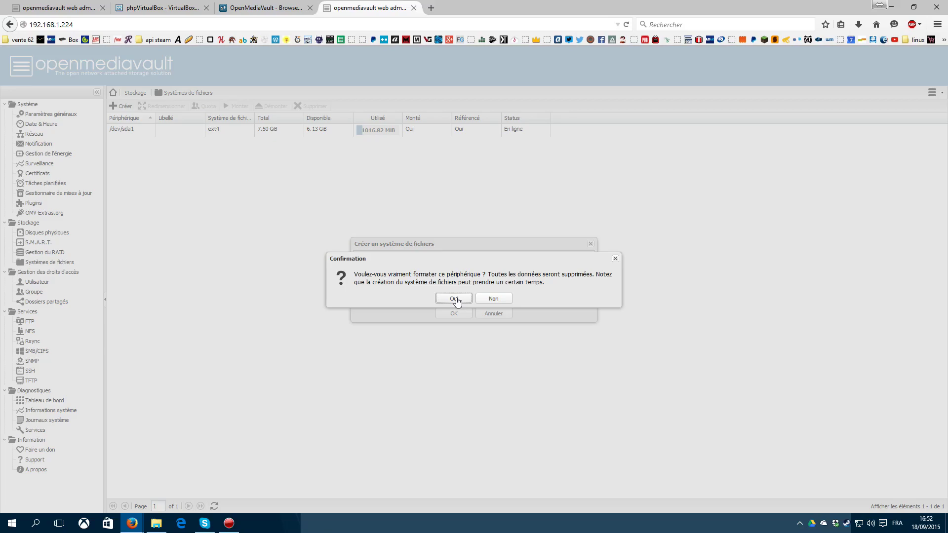
left_click(454, 298)
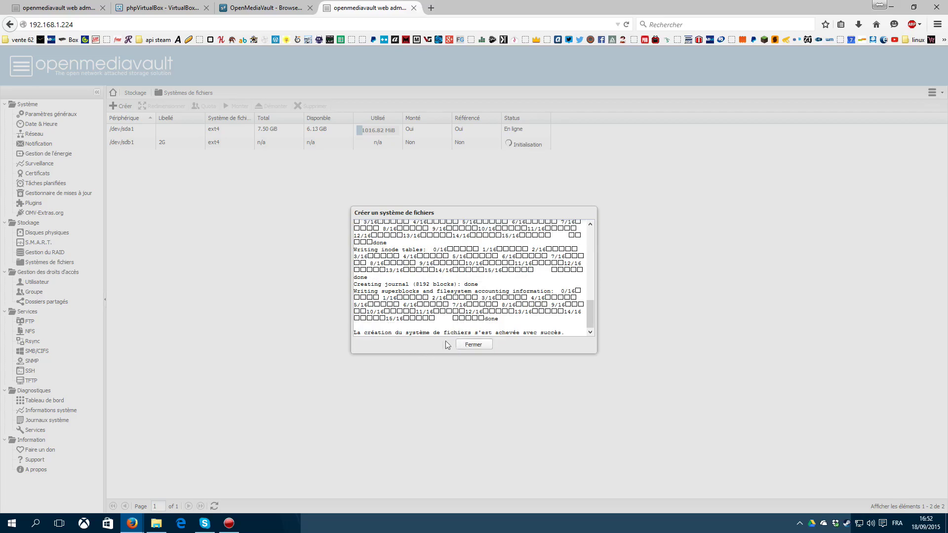
left_click(475, 344)
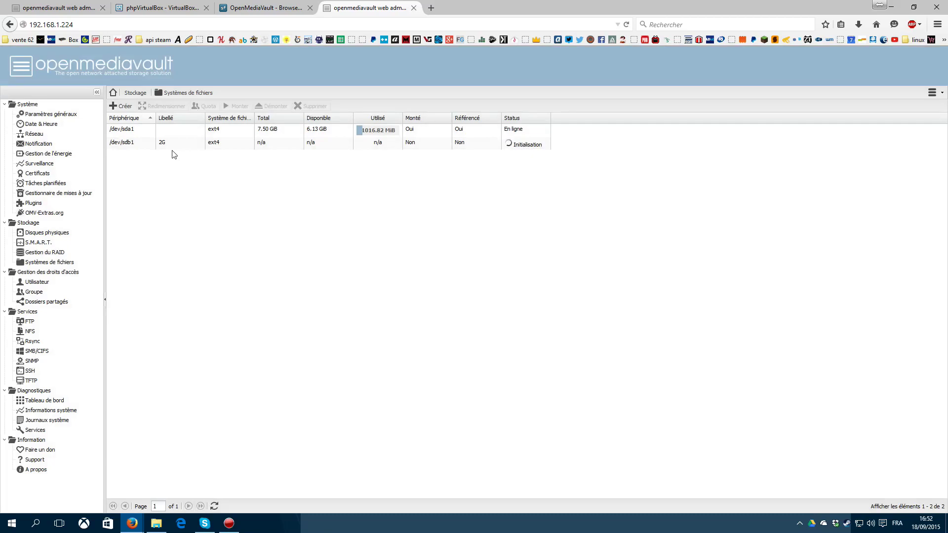
left_click(369, 141)
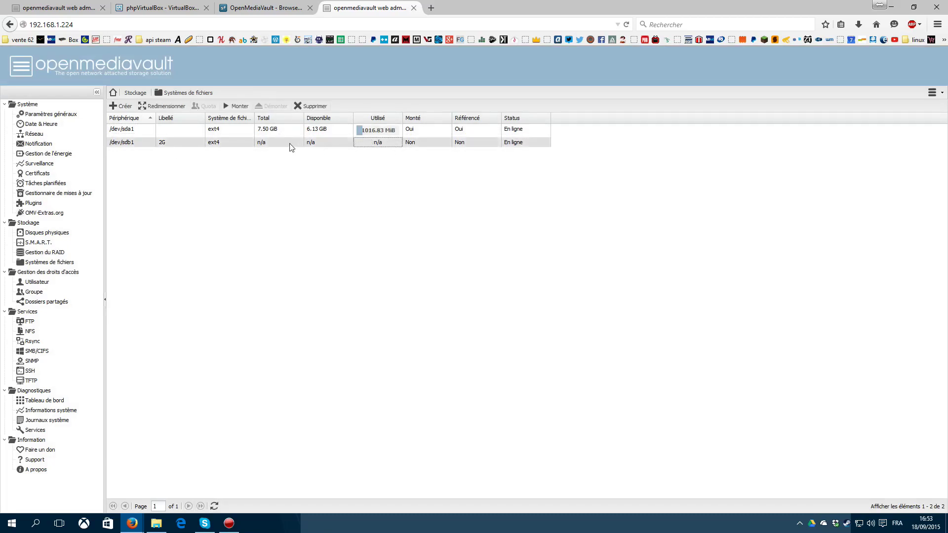
Step: Mount /dev/sdb1 and apply the change, leaving 1.93 GB available, then reload the list
left_click(237, 108)
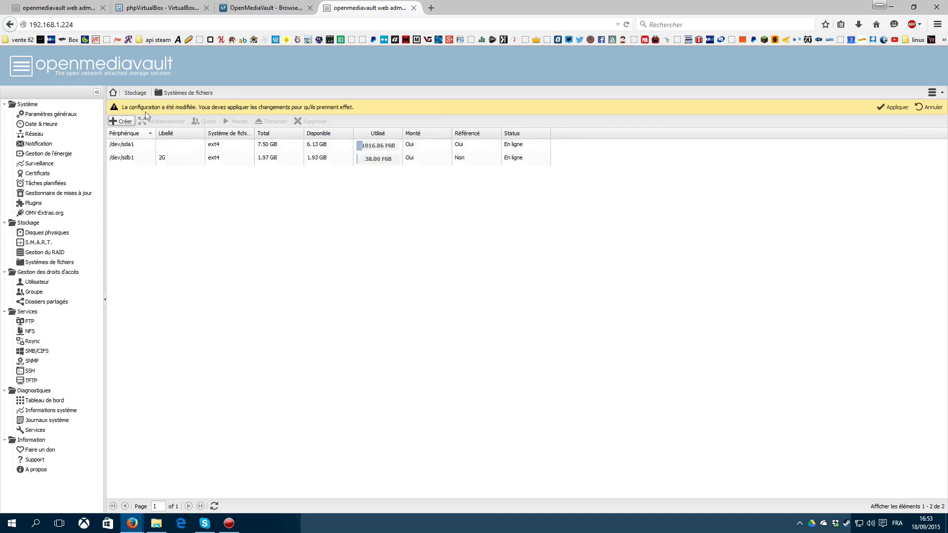
left_click_drag(355, 106, 123, 107)
left_click(877, 106)
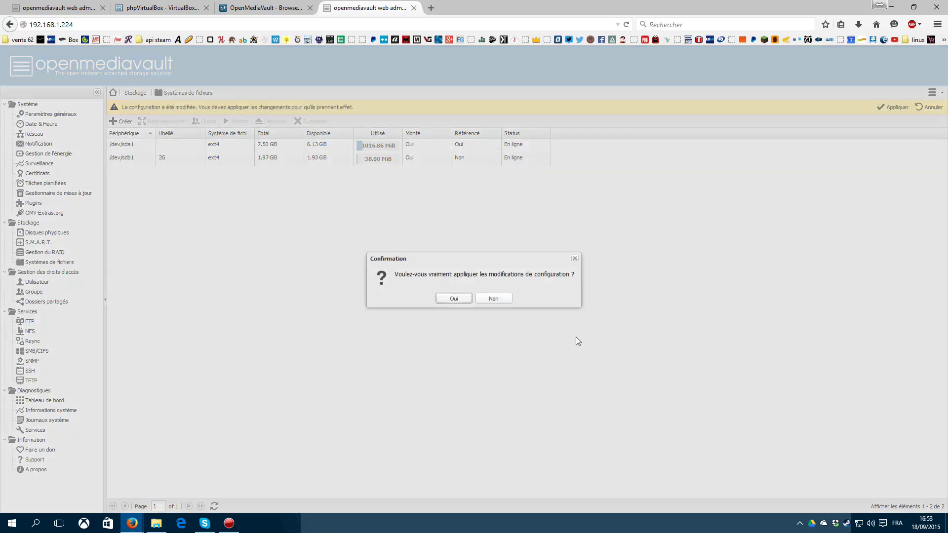
left_click(465, 298)
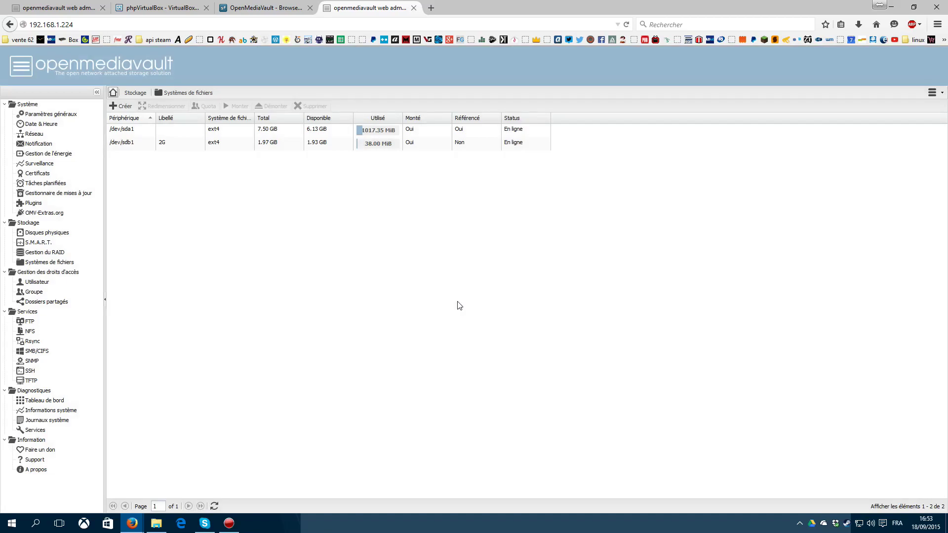
left_click(34, 262)
Step: Check the empty Shared Folders list, then show the still-empty SMB/CIFS Shares tab
left_click(141, 145)
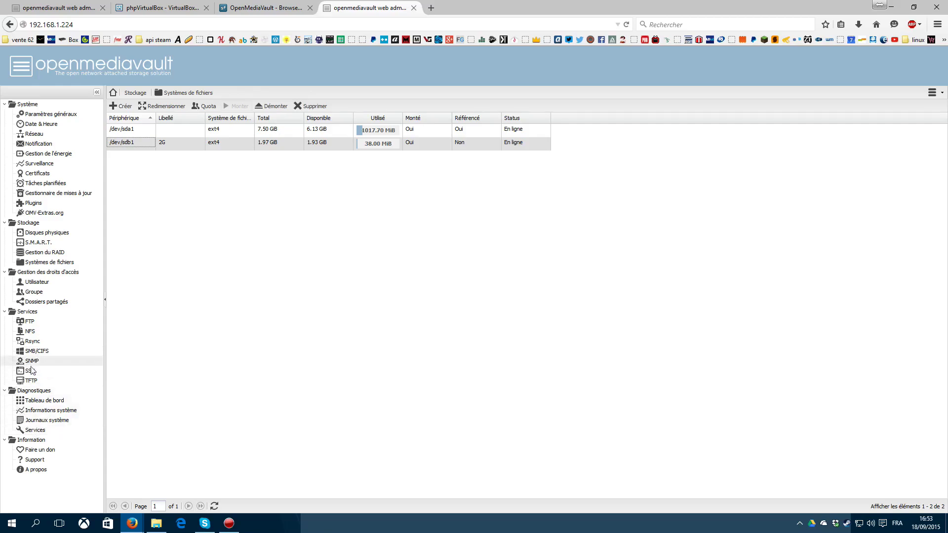
left_click(64, 303)
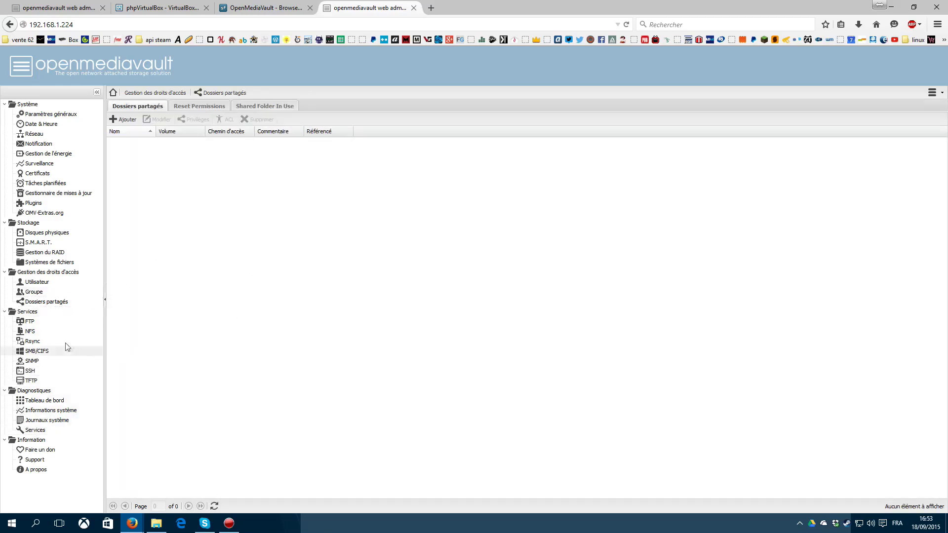
left_click(36, 351)
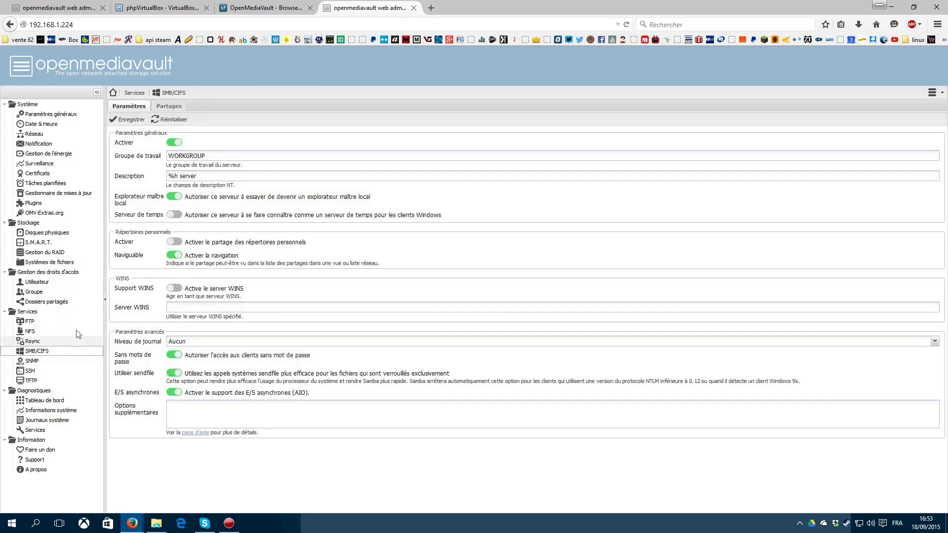
left_click(52, 302)
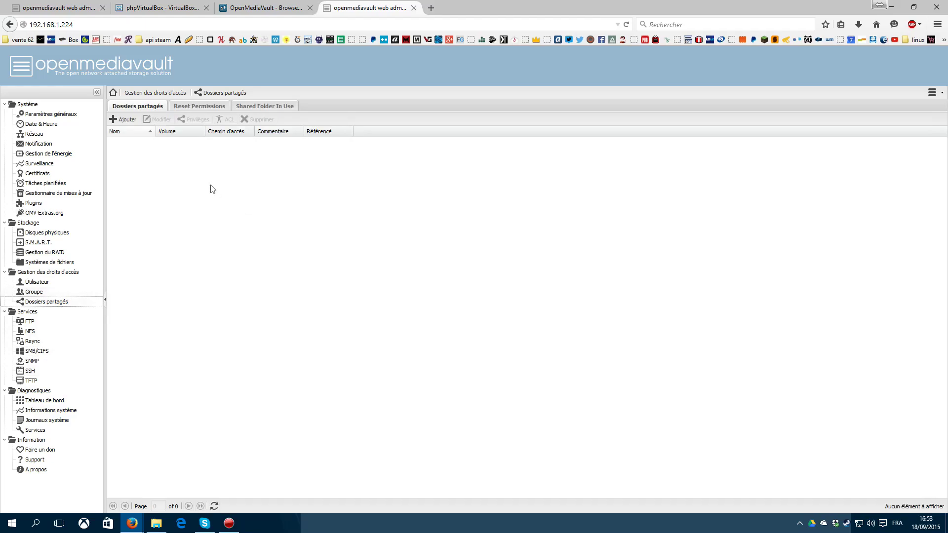
left_click(43, 352)
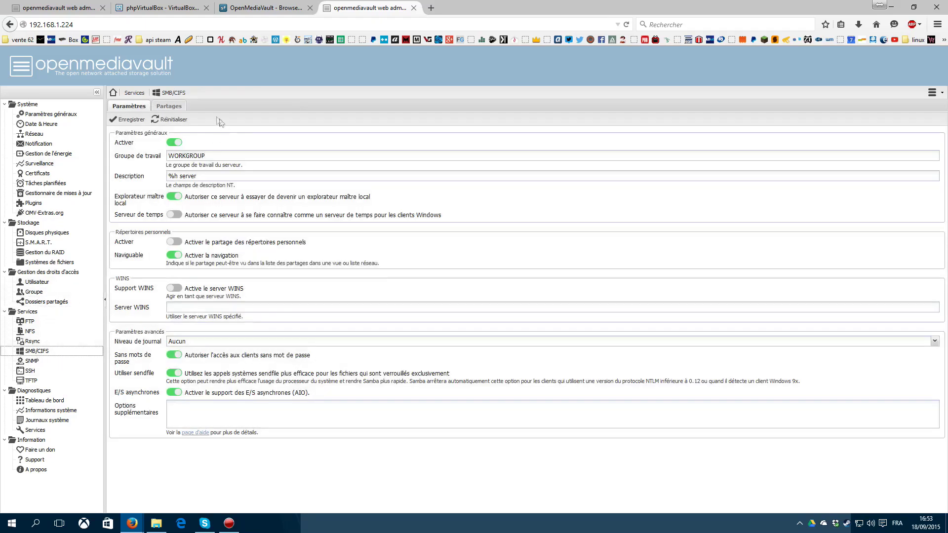
left_click(167, 110)
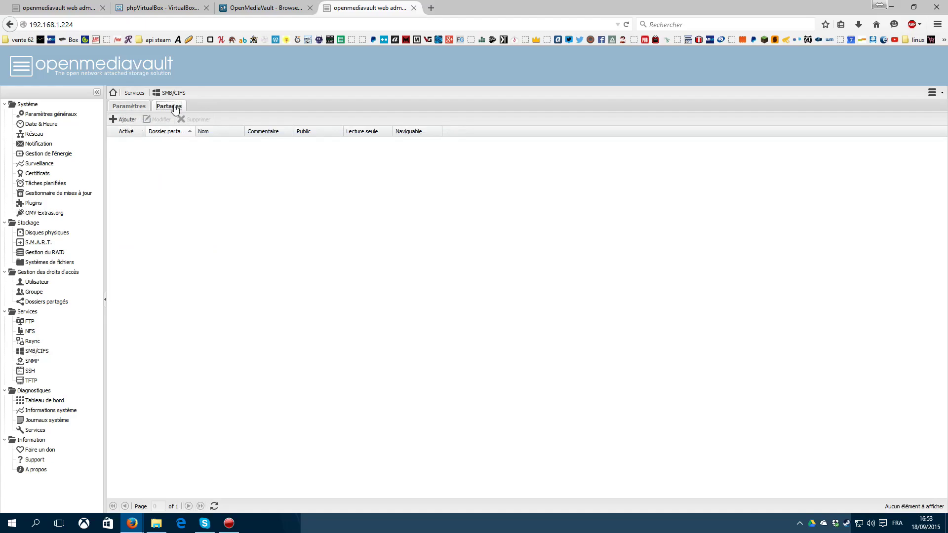
Step: Start a new SMB share and begin creating a shared folder on the 2G volume
left_click(124, 119)
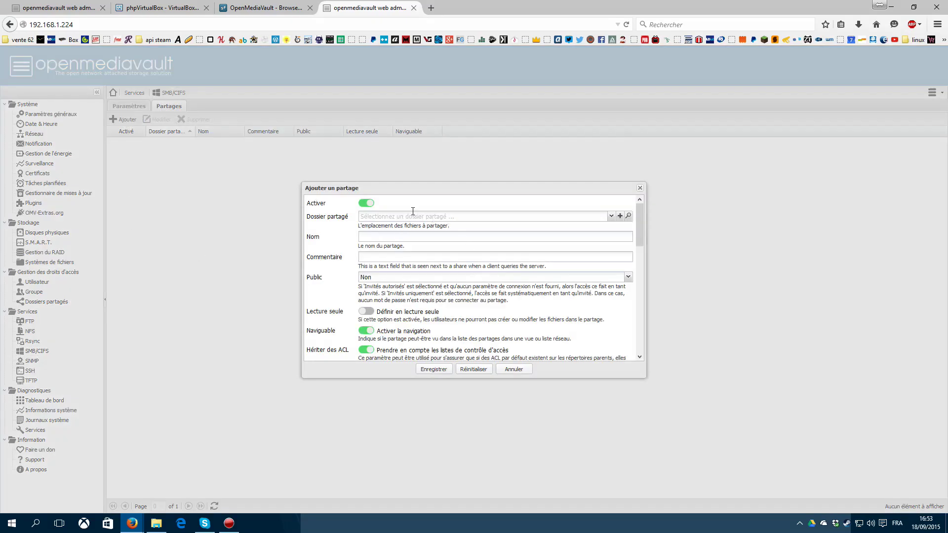
left_click(612, 216)
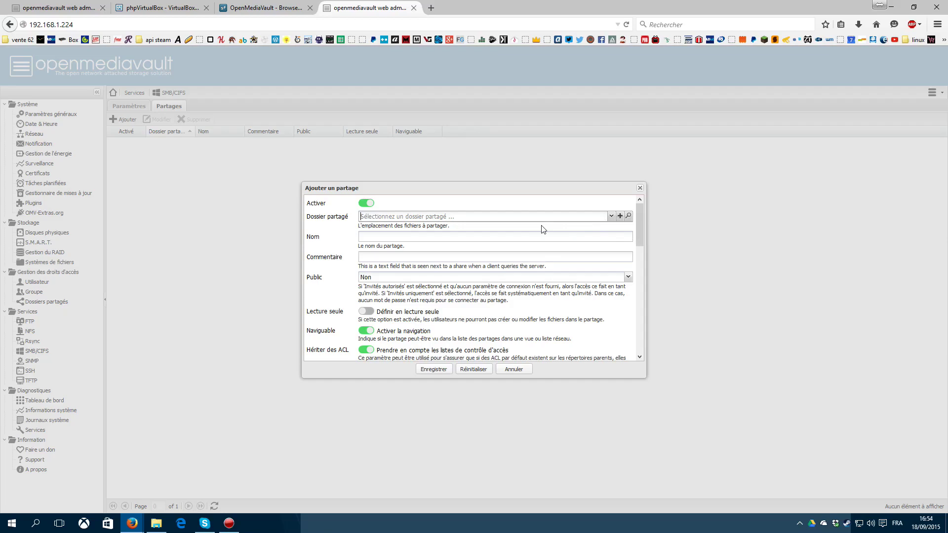
left_click(620, 216)
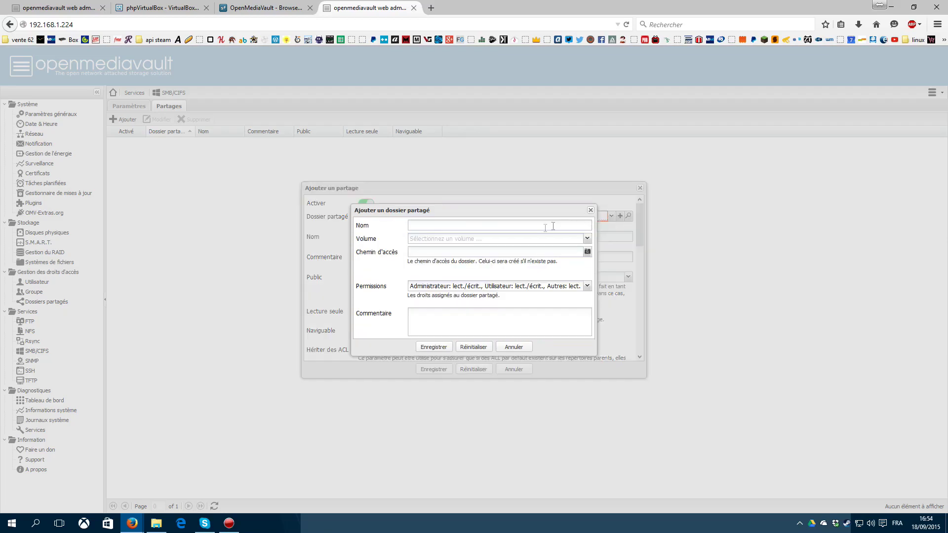
left_click(587, 238)
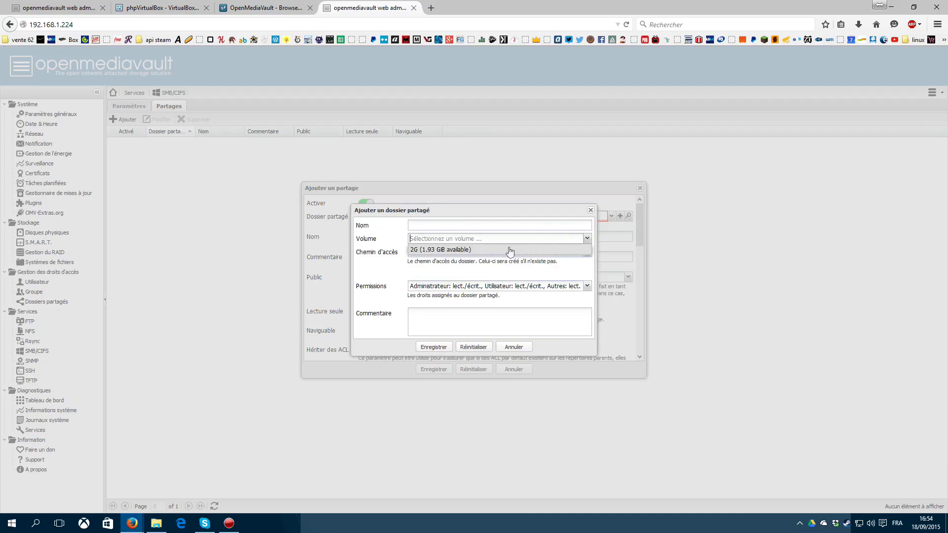
left_click(437, 250)
Step: Name the folder 2G with path / and everyone read/write, then save it
type("2G")
key("Tab")
key("Tab")
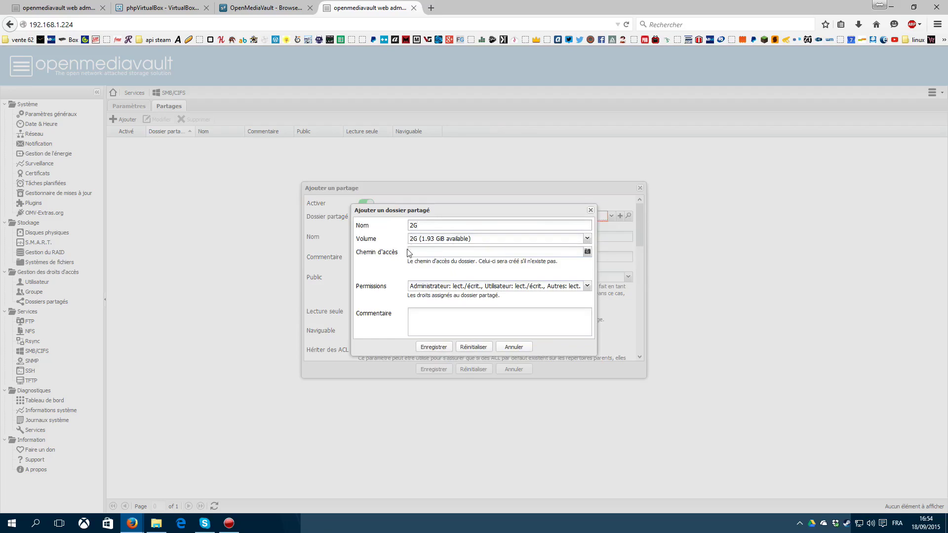
type("2G/")
key("BackSpace")
key("BackSpace")
key("BackSpace")
type("/")
left_click(541, 286)
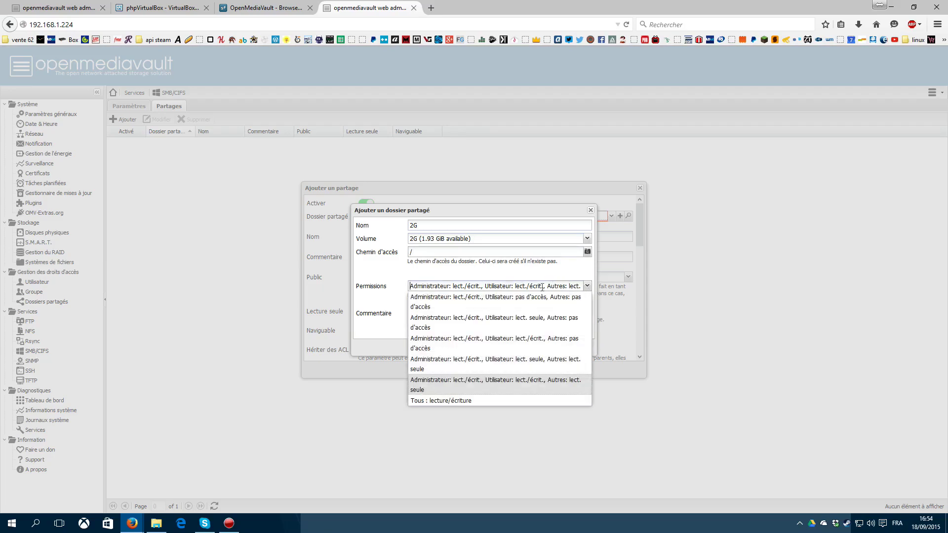
left_click(434, 403)
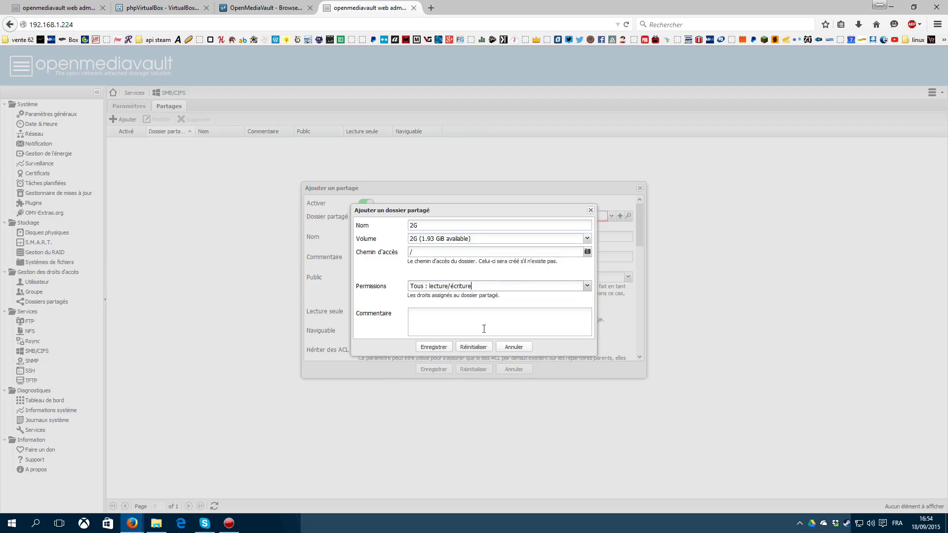
left_click(438, 348)
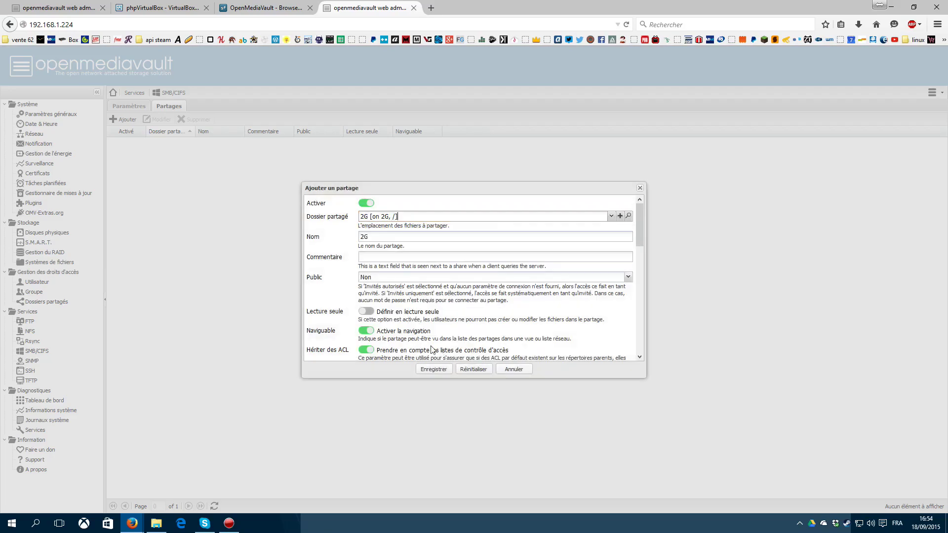
Step: Allow guests on the 2G share, adjust its inheritance options, save it and apply changes
scroll(330, 242, "down", 1)
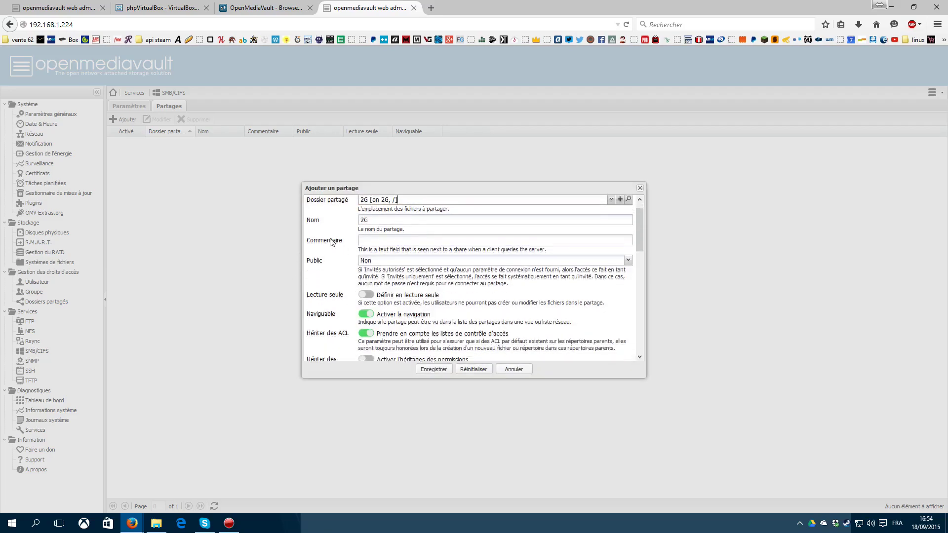
left_click(629, 255)
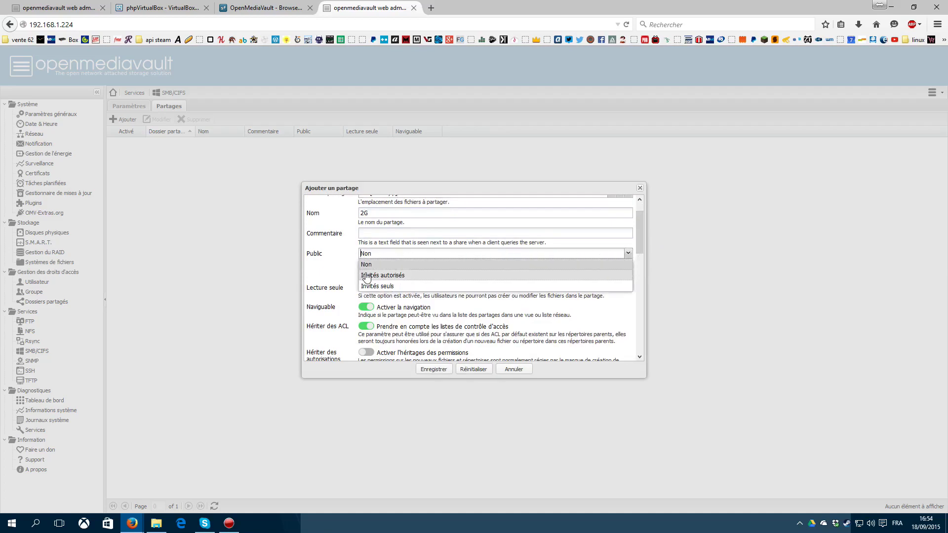
left_click(402, 275)
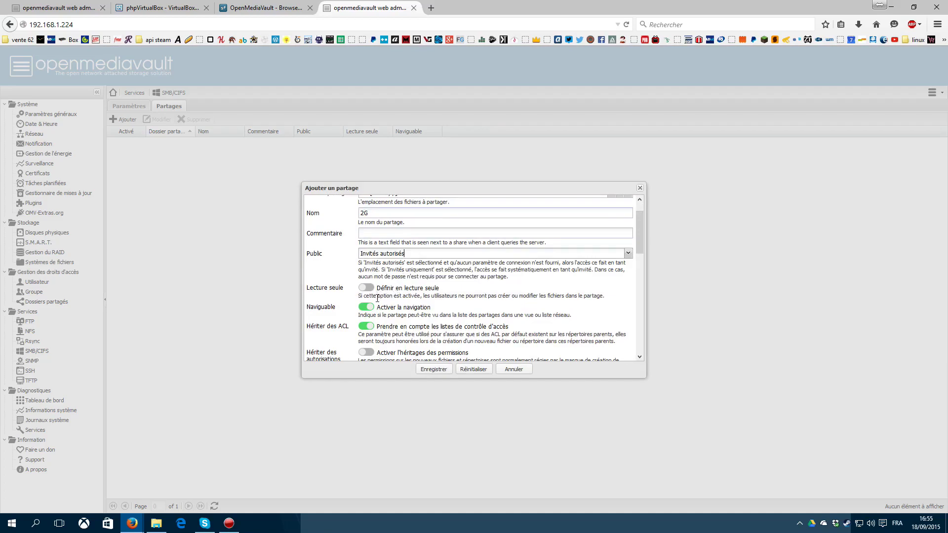
left_click(368, 326)
scroll(370, 330, "down", 3)
left_click(367, 282)
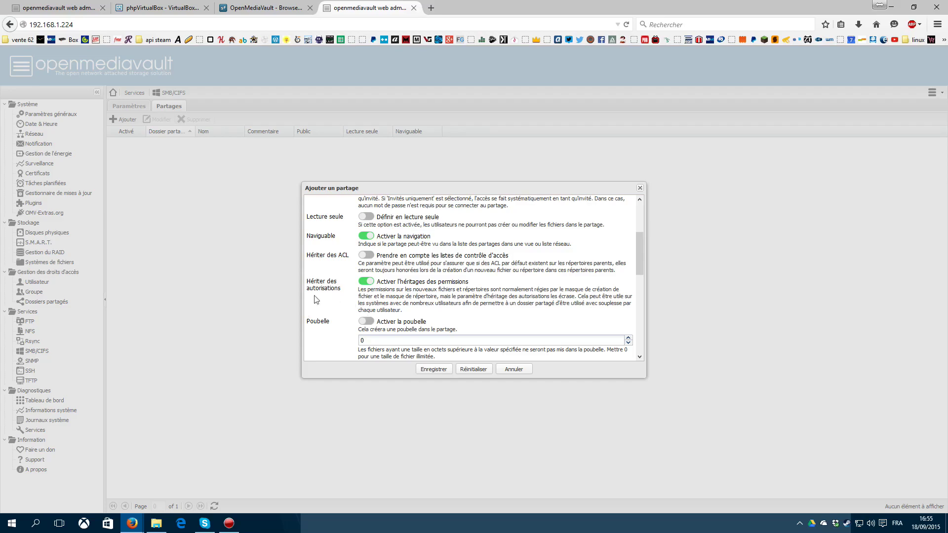
left_click(439, 370)
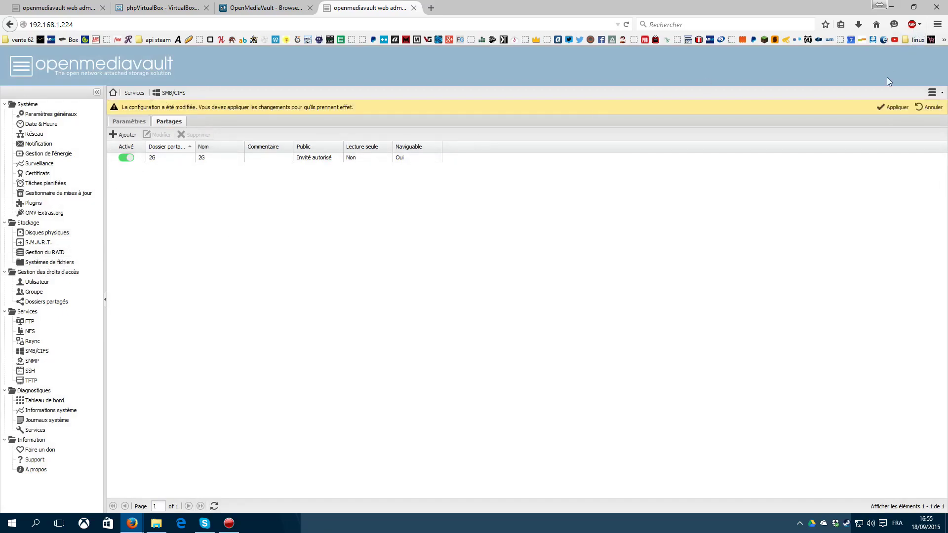
left_click(892, 108)
Step: Confirm the pending changes, then select 2G in the Shared Folders list
left_click(455, 298)
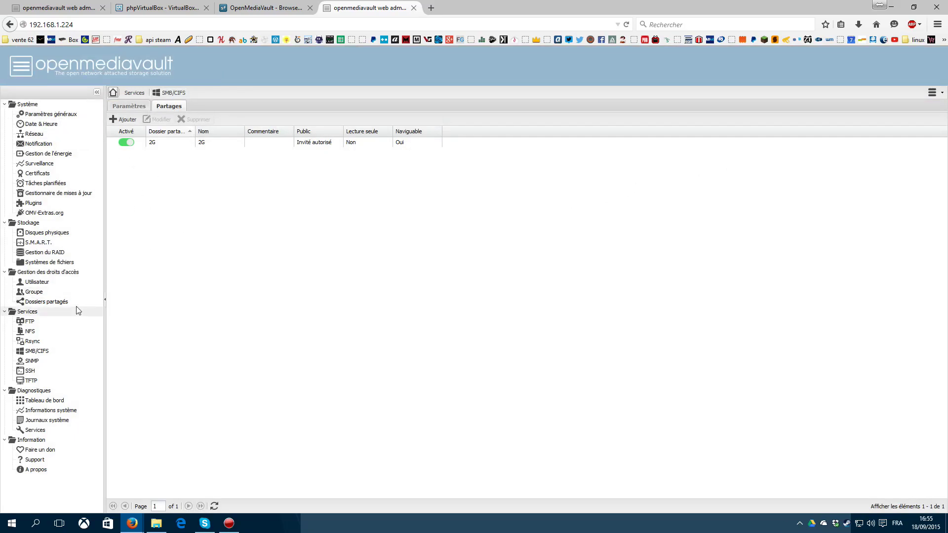
left_click(44, 303)
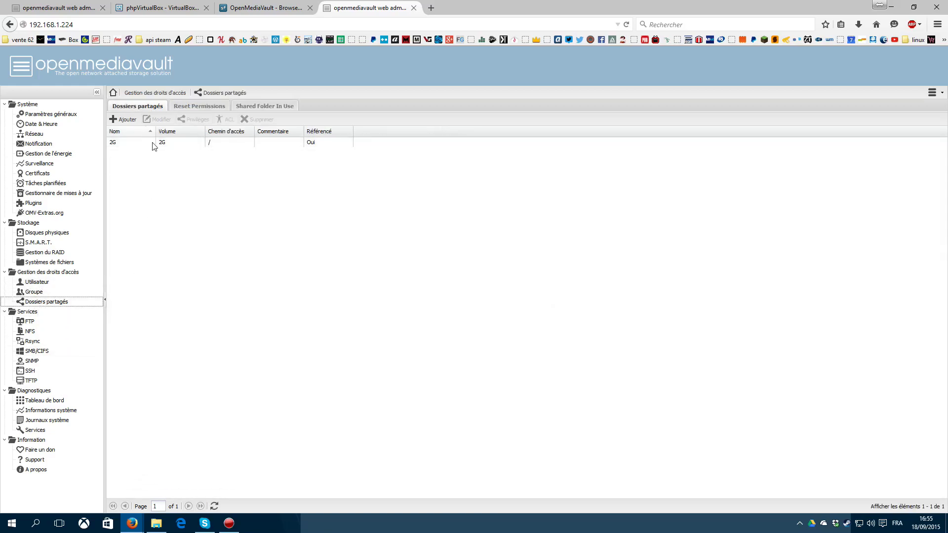
left_click(213, 144)
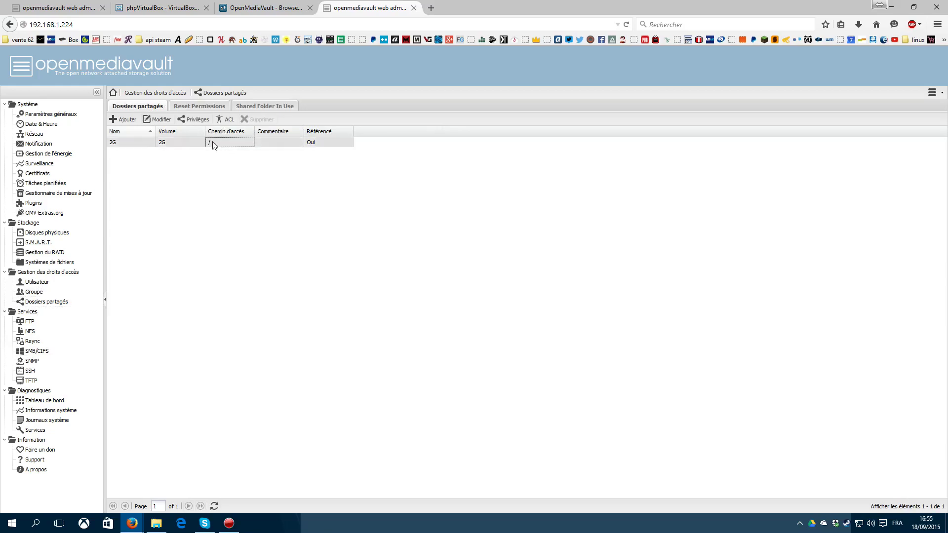
Step: Open the 2g share on TESTNAS from Network; lost+found access is denied
left_click(152, 528)
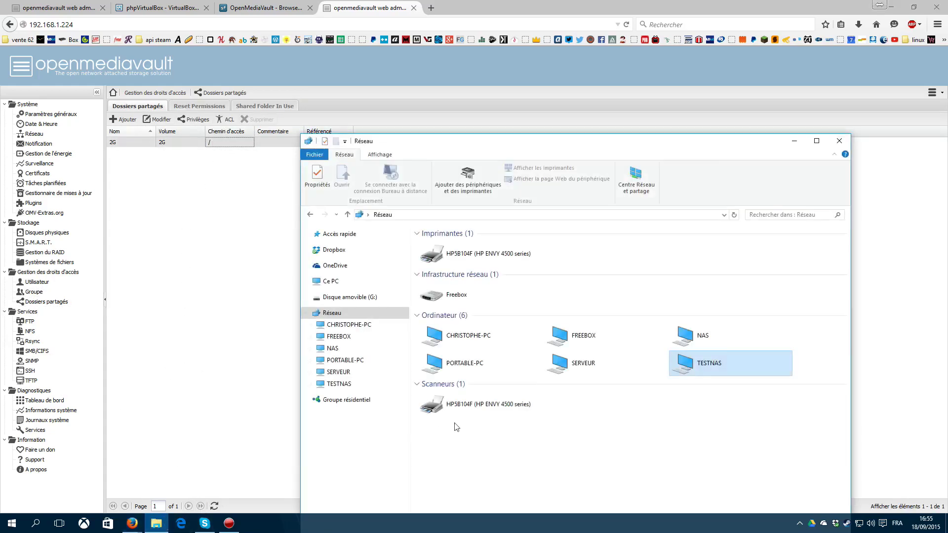
left_click(705, 364)
double_click(704, 365)
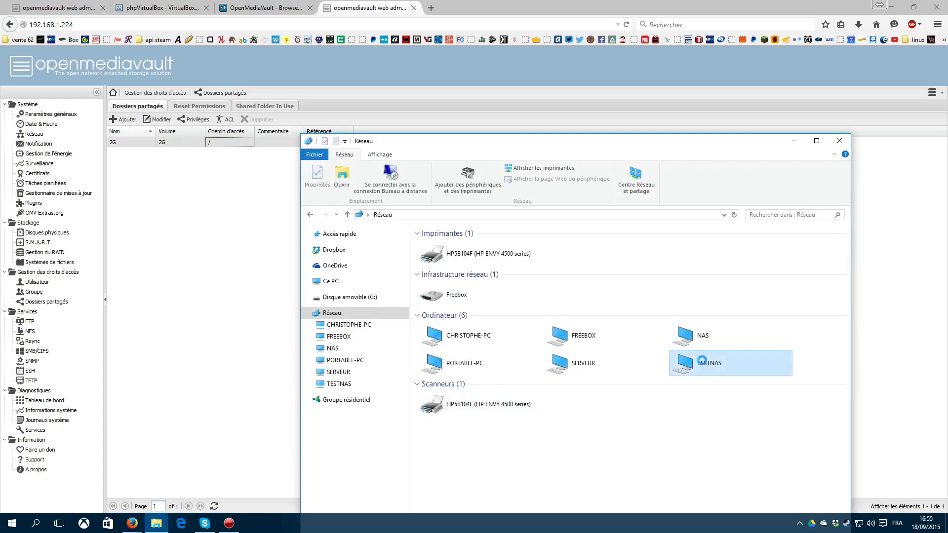
double_click(443, 242)
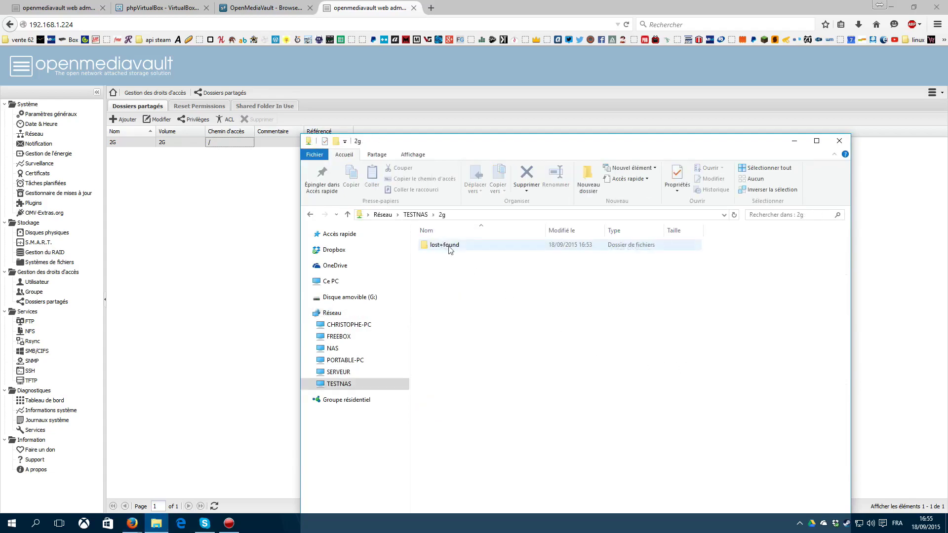
double_click(444, 246)
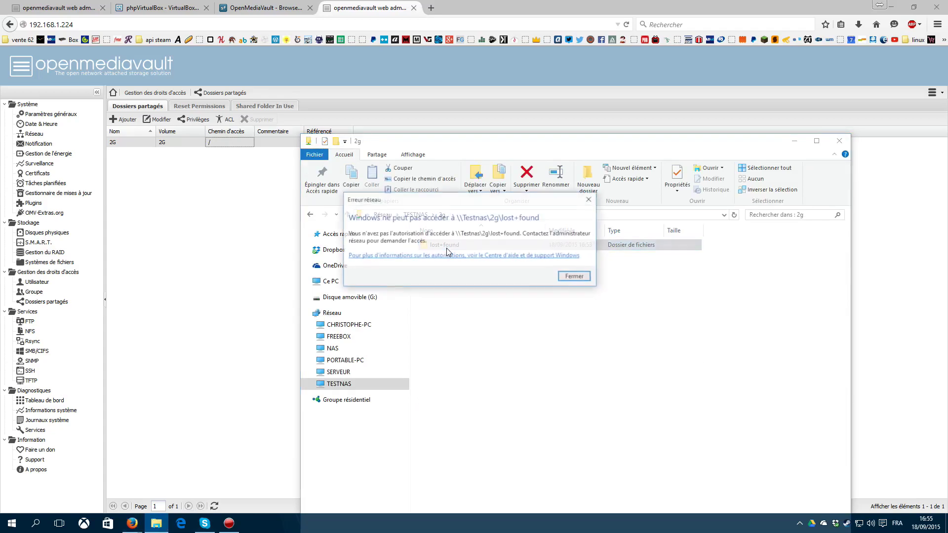
left_click(583, 278)
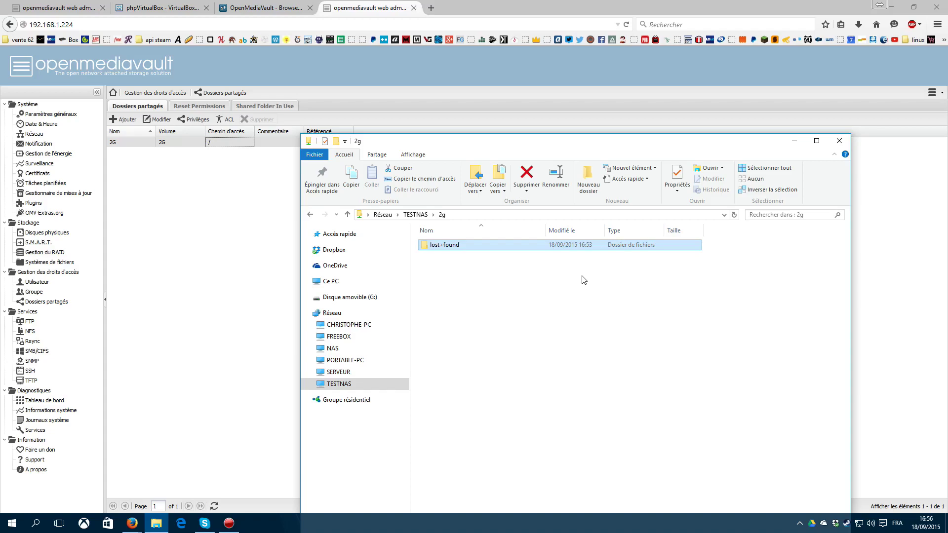
Step: Try creating a new folder in the 2g share and cancel when it is refused
right_click(450, 290)
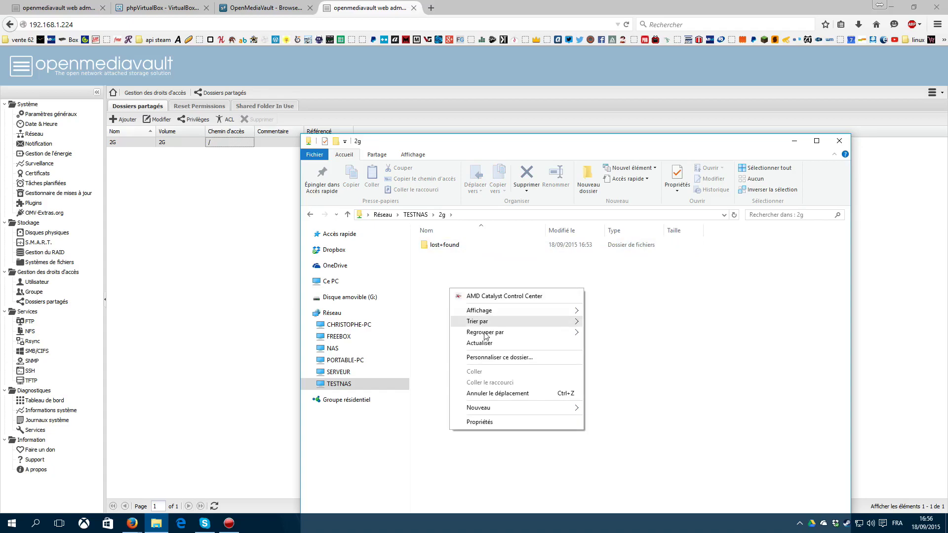
mouse_move(493, 408)
left_click(632, 284)
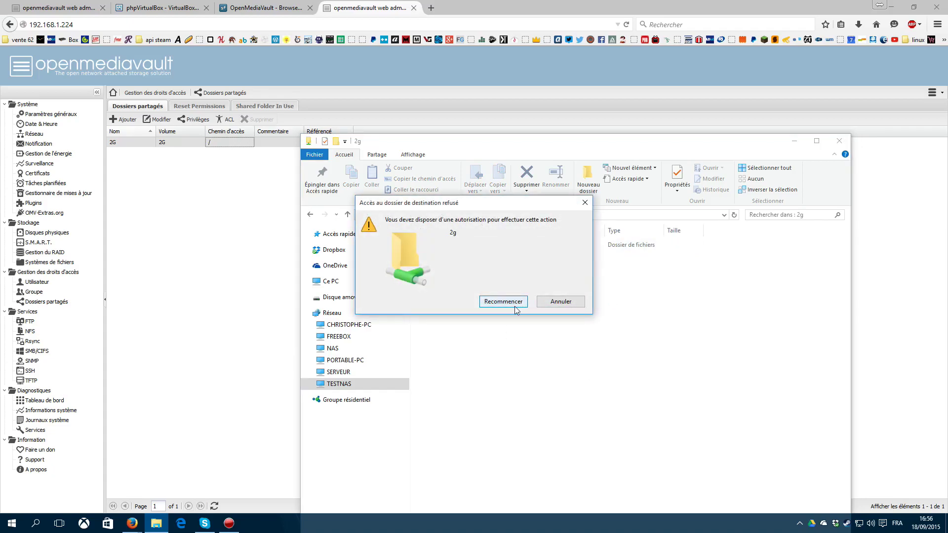
left_click(515, 310)
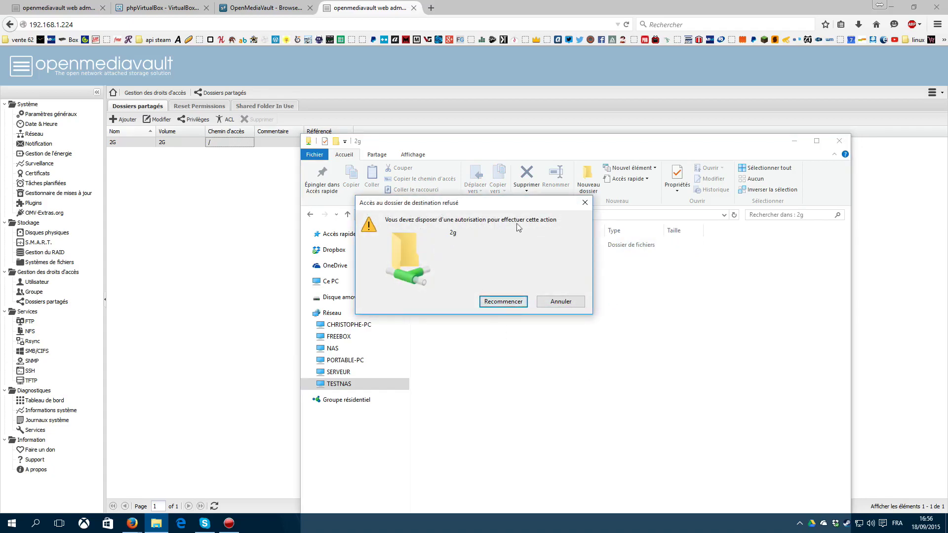
left_click(563, 304)
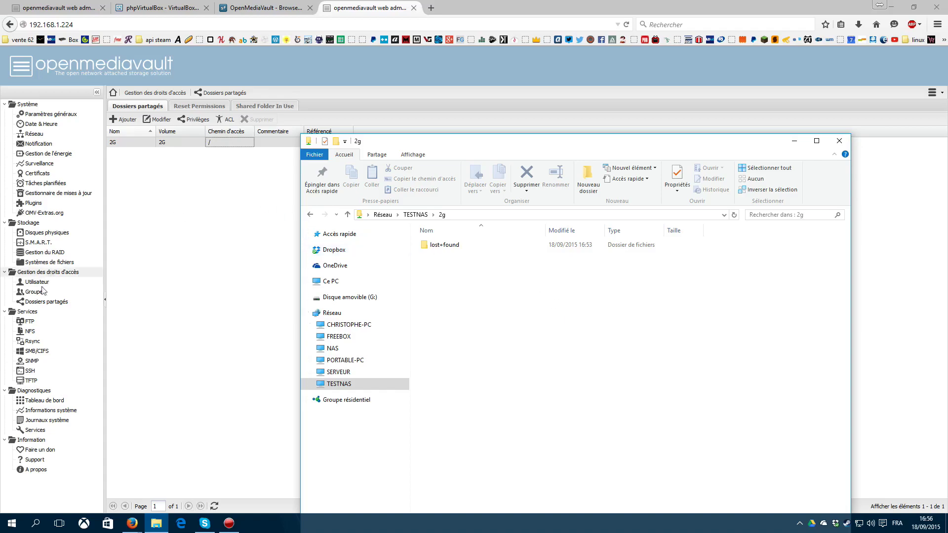
Step: Select the 2G shared folder and view its user privileges without changing them
left_click(34, 302)
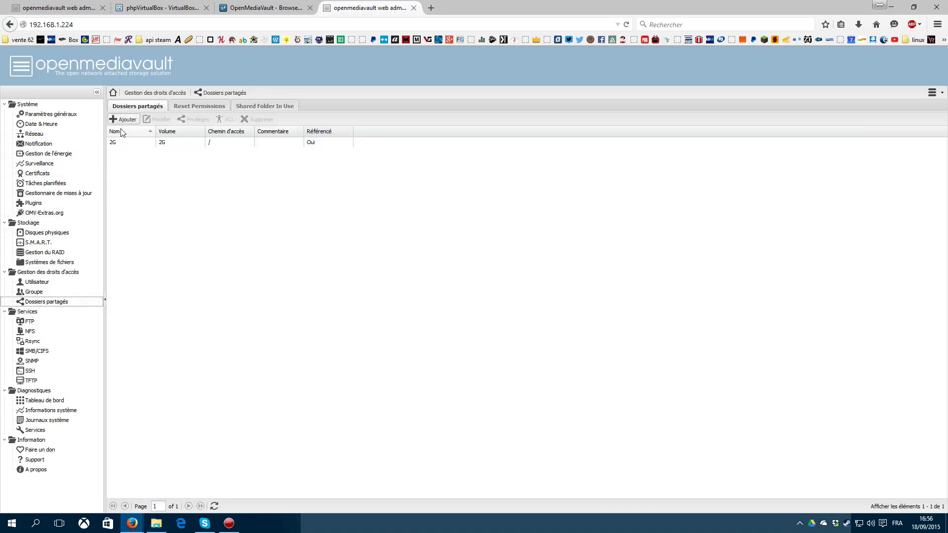
left_click(148, 143)
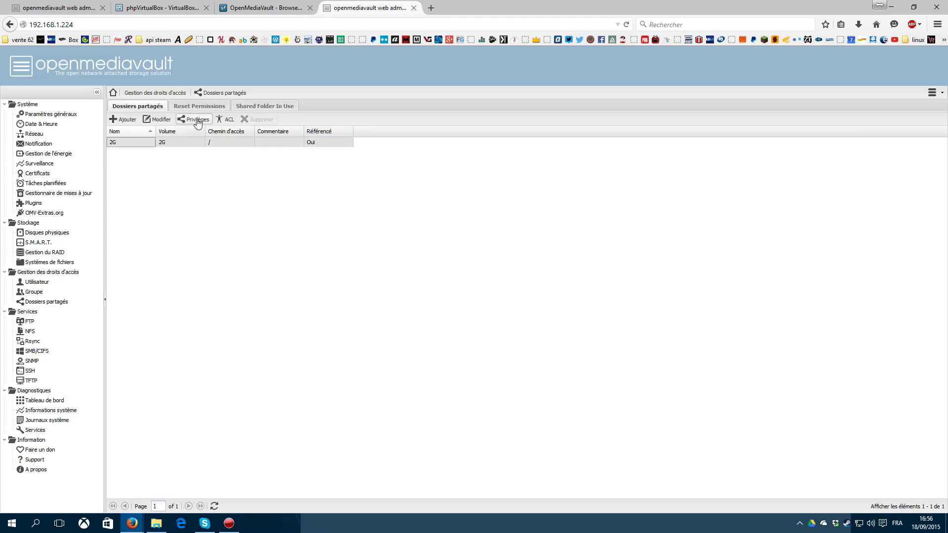
left_click(193, 120)
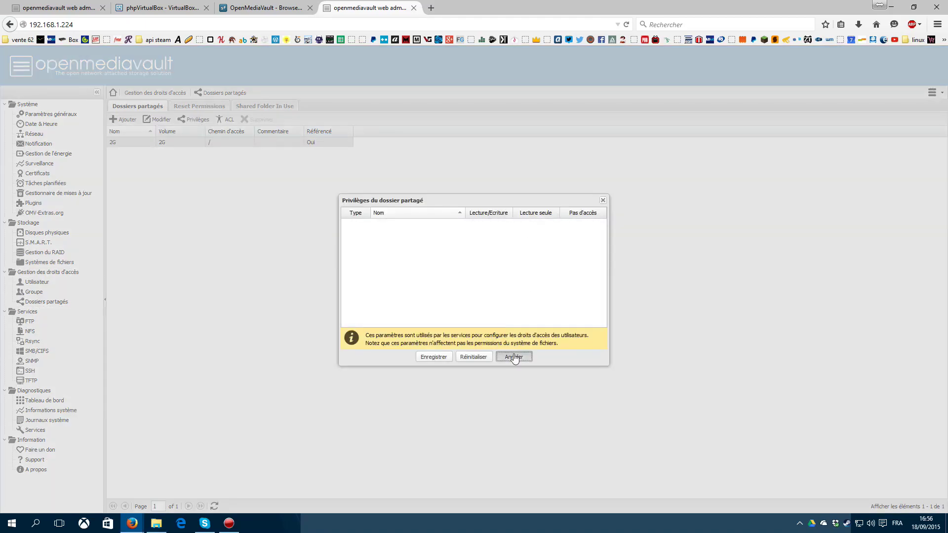
left_click(514, 356)
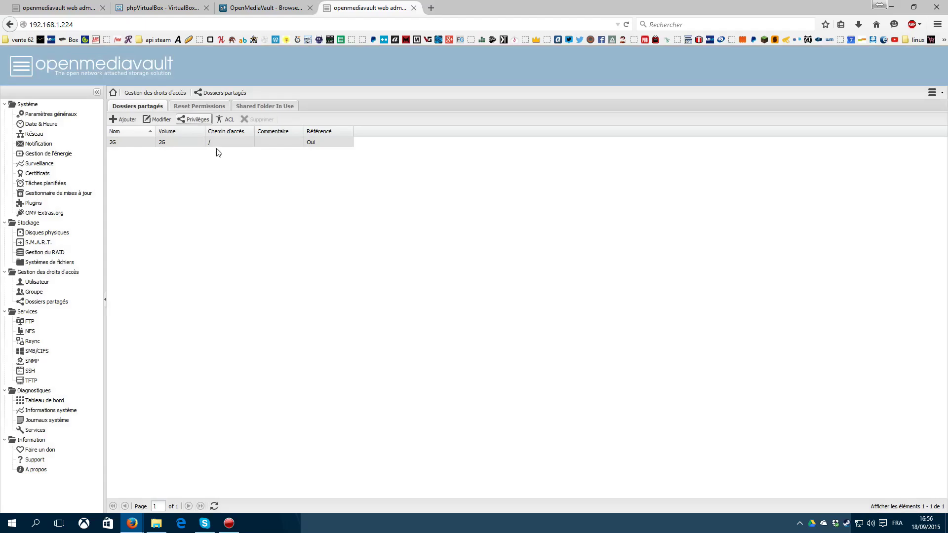
Step: Give group and others read/write/execute on 2G, recursively, and apply it
left_click(223, 120)
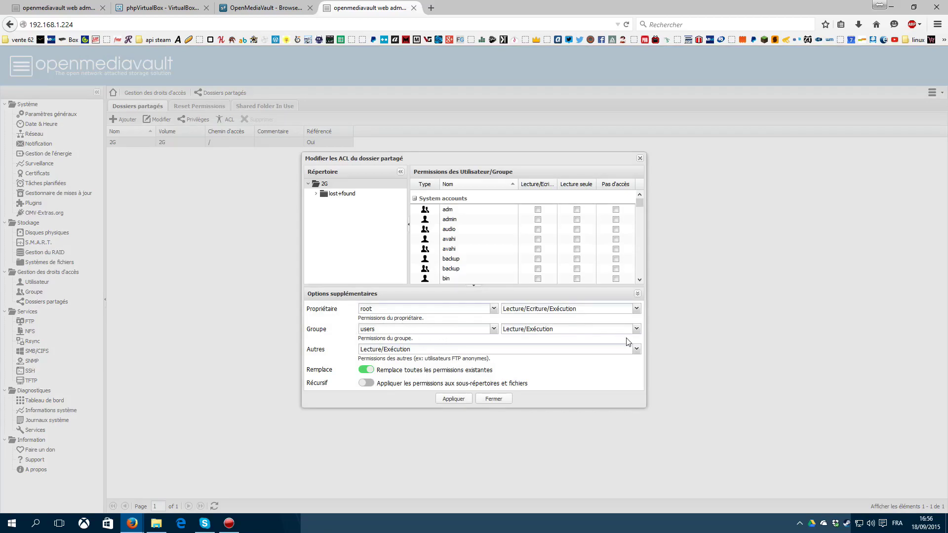
left_click(635, 328)
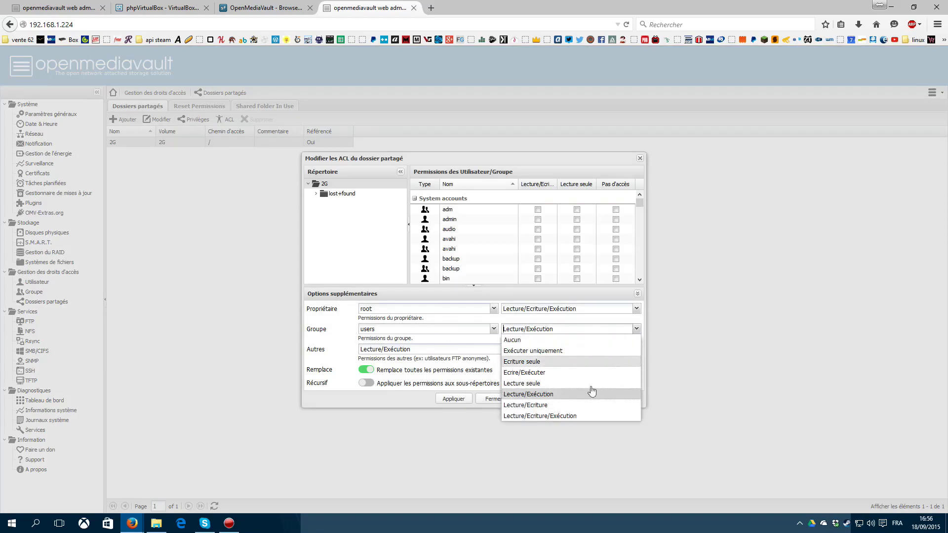
left_click(558, 414)
left_click(636, 351)
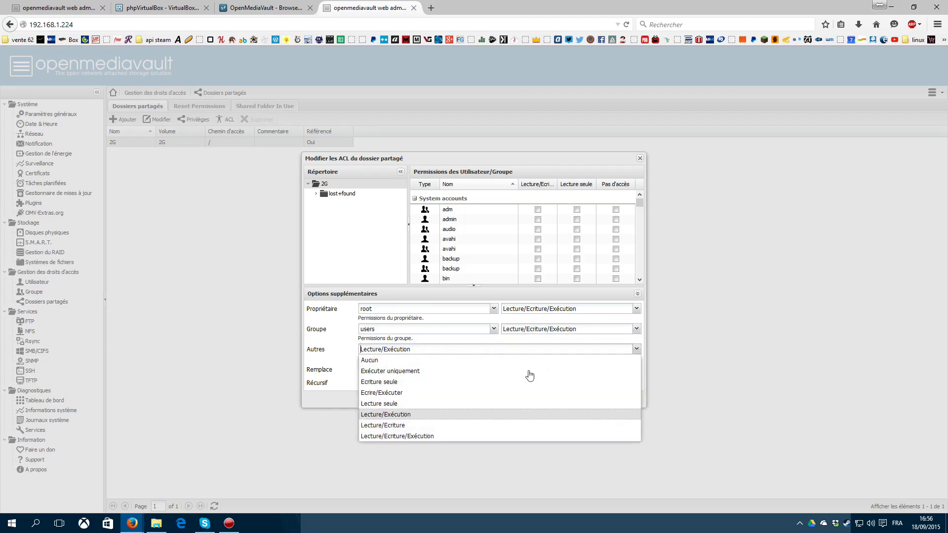
left_click(418, 437)
left_click(368, 384)
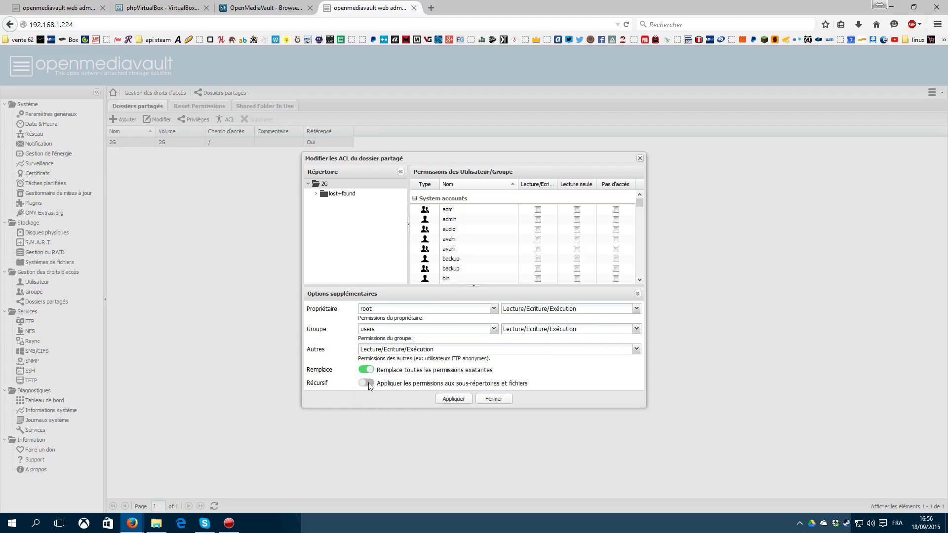
left_click(444, 401)
Step: Close the ACL dialog and create a 'Nouveau dossier' folder in the 2g share
left_click(493, 398)
left_click(156, 523)
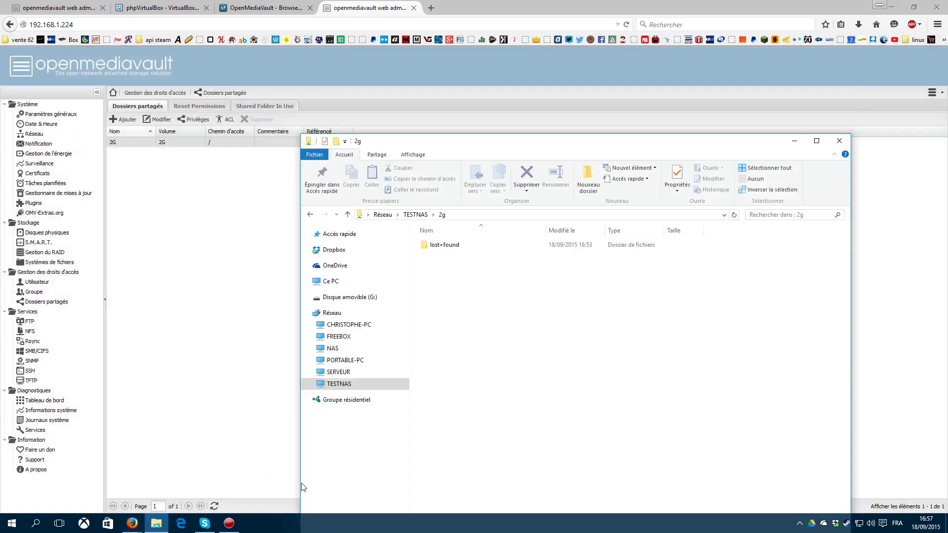
right_click(489, 292)
mouse_move(542, 408)
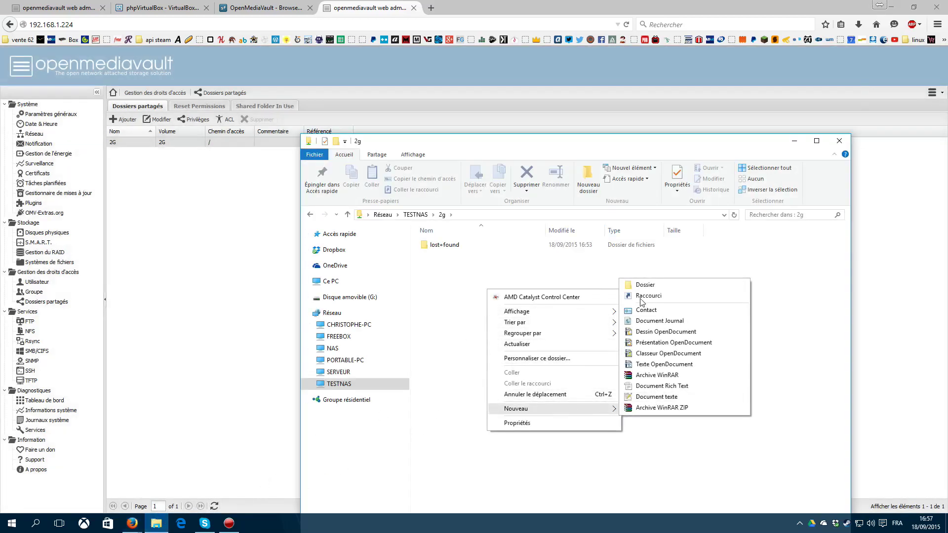
left_click(637, 286)
left_click(558, 310)
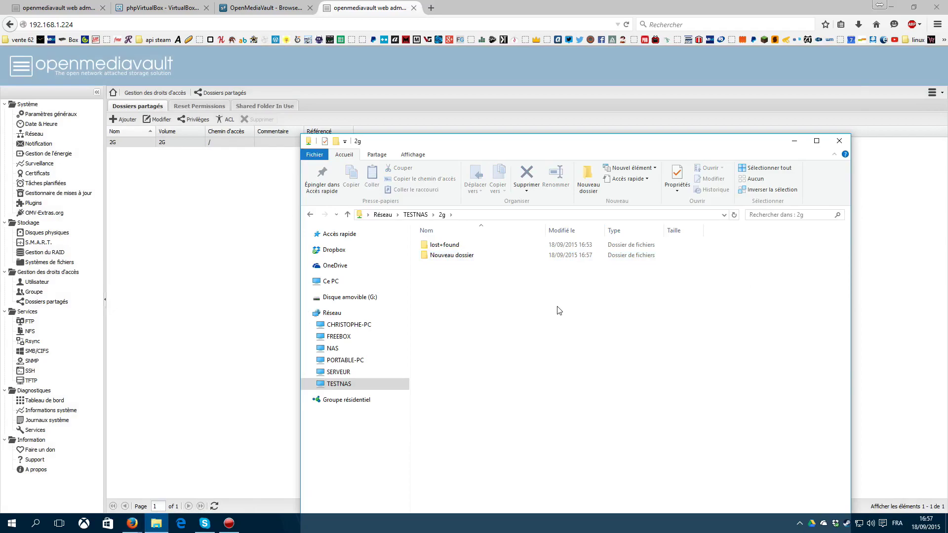
Step: Open Nouveau dossier, then open Téléchargements in a second Explorer window
double_click(440, 255)
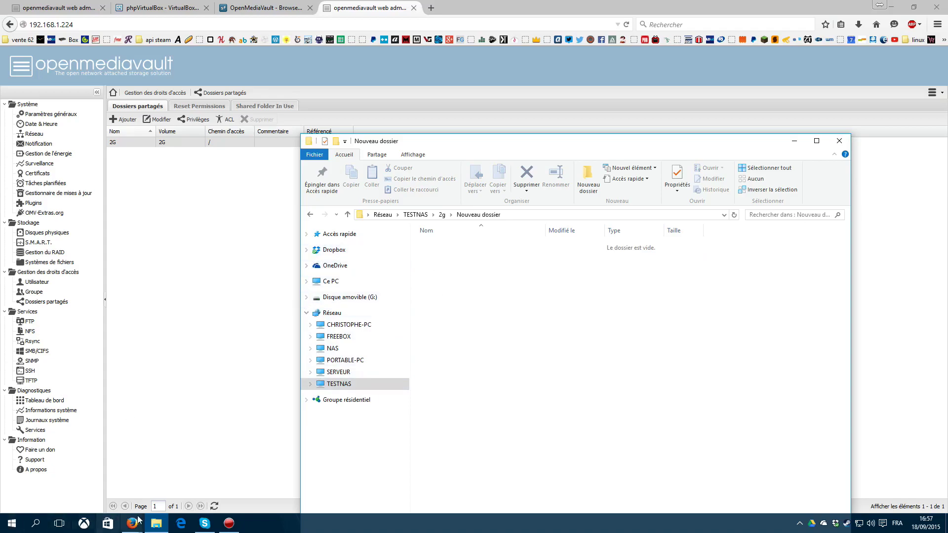
right_click(156, 526)
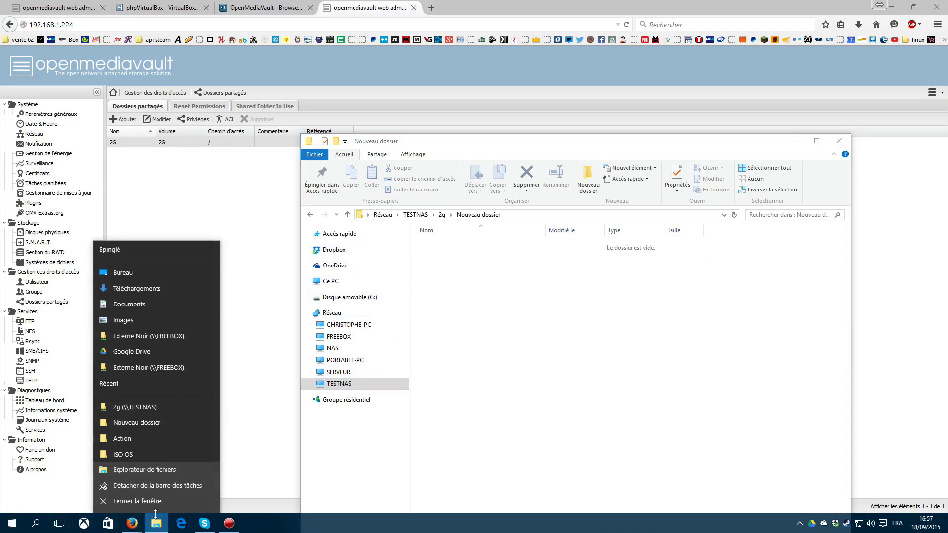
left_click(163, 290)
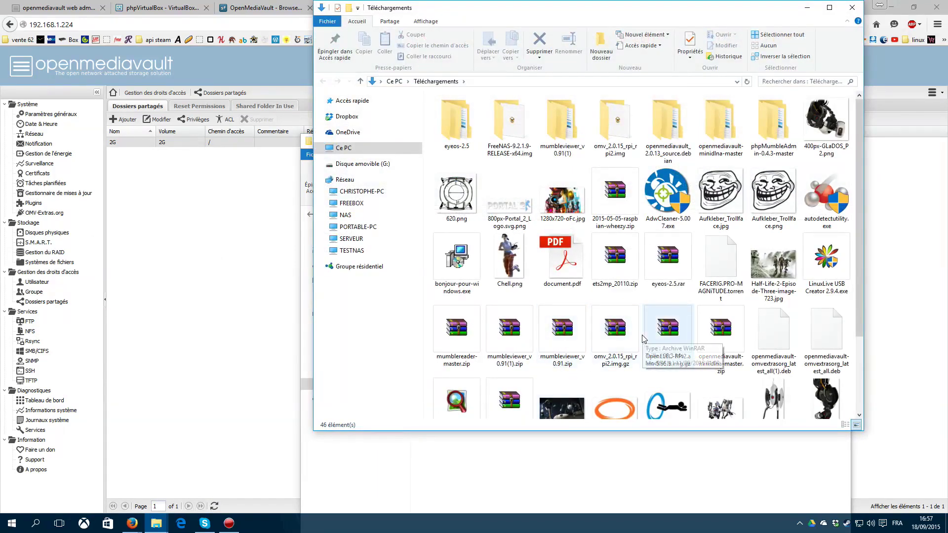
Step: Paste omv_2.0.15_rpi_rpi2.img into the 2g share's Nouveau dossier, cancelling the copy at 17%
scroll(621, 336, "down", 2)
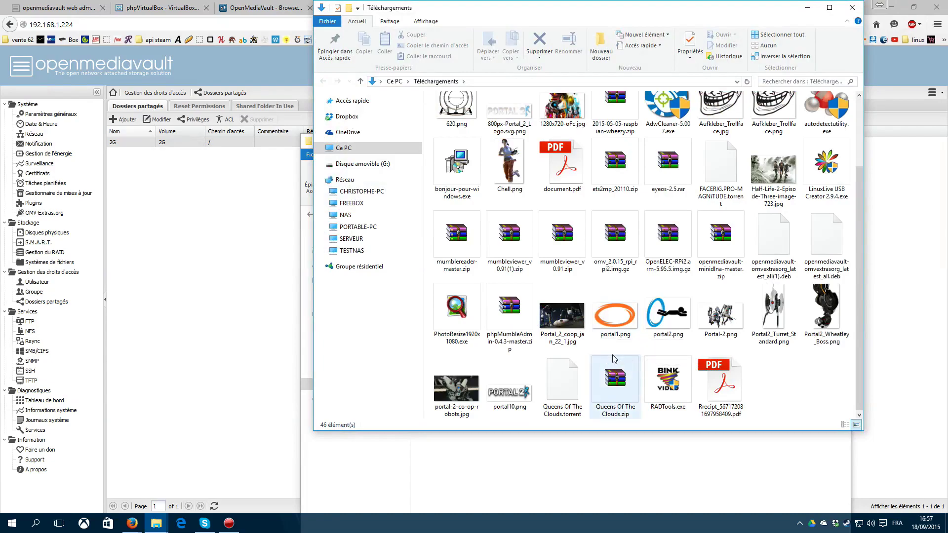
scroll(774, 316, "up", 2)
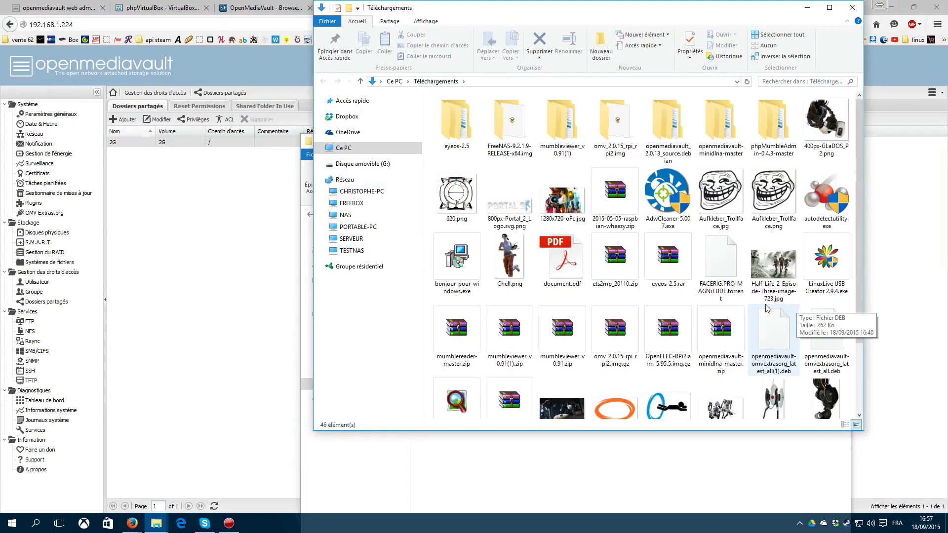
double_click(612, 124)
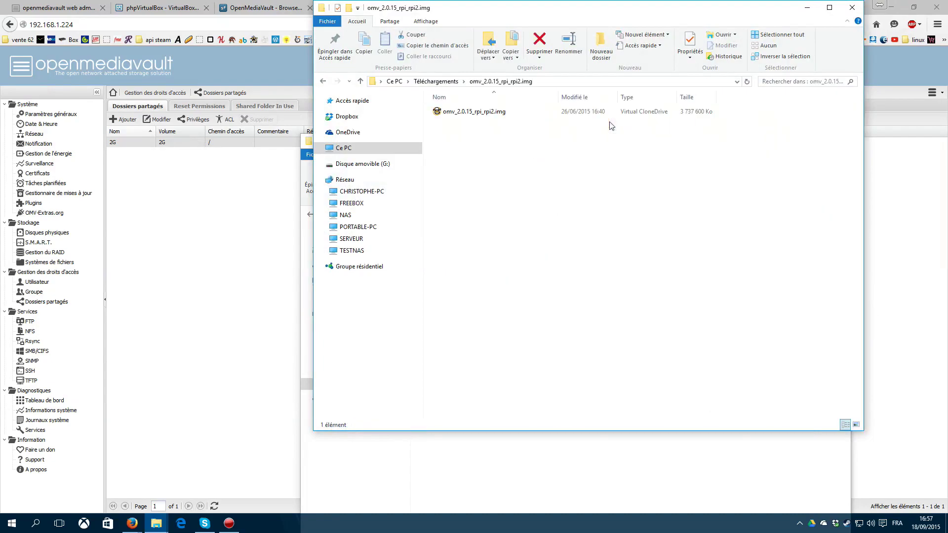
left_click(477, 113)
key("alt+Tab")
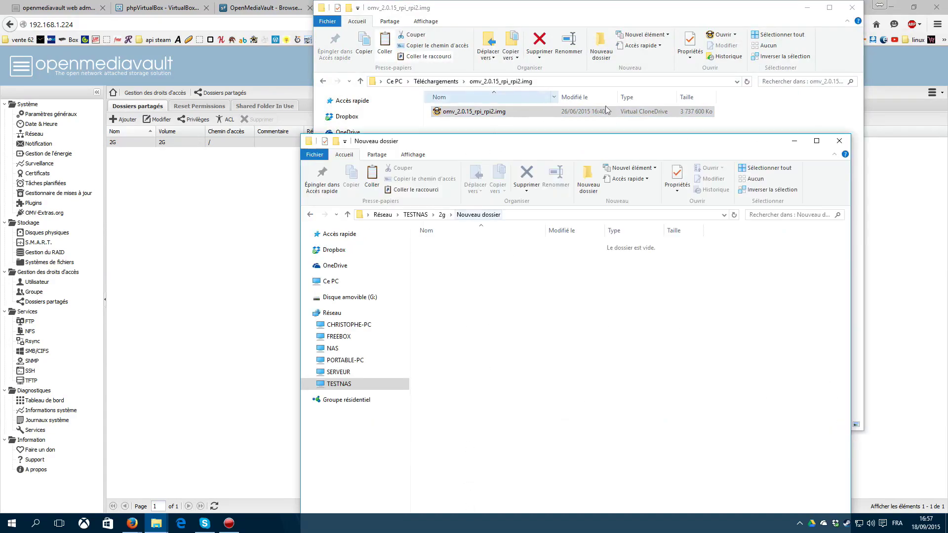
key("ctrl+v")
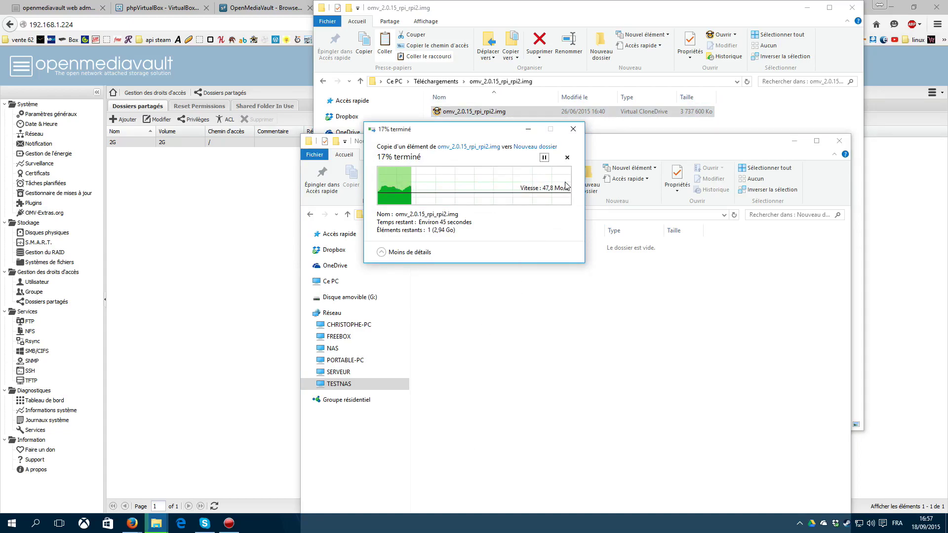
left_click(567, 157)
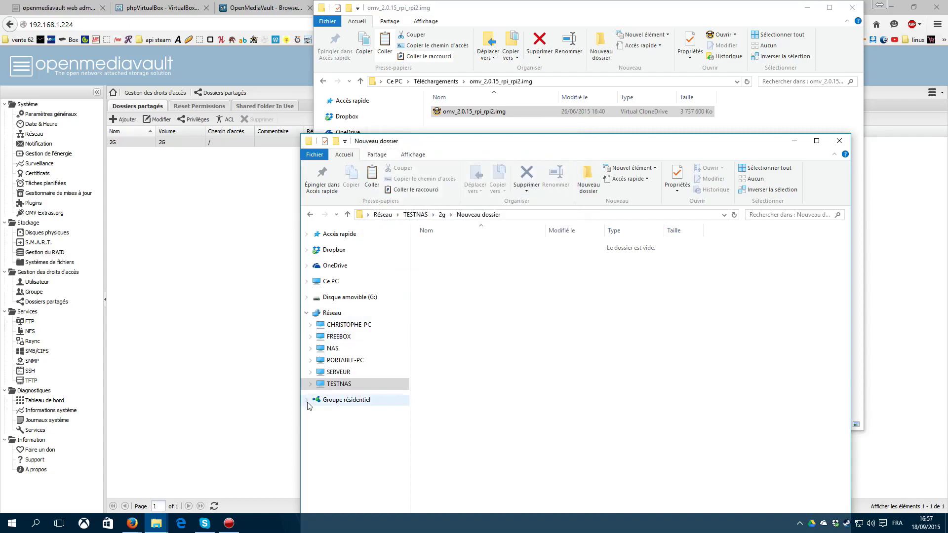
Step: Start copying the image to the NAS Interne500G share, then cancel it
left_click(328, 349)
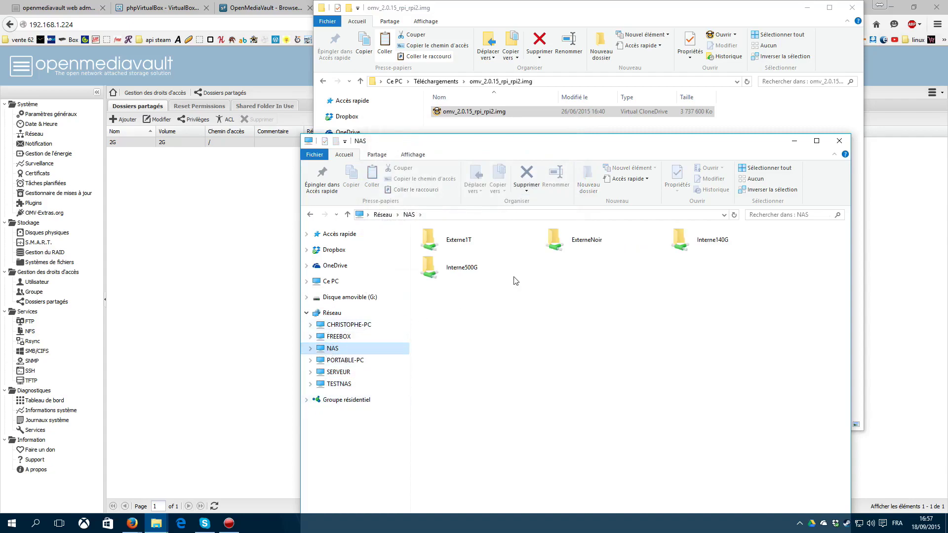
double_click(477, 274)
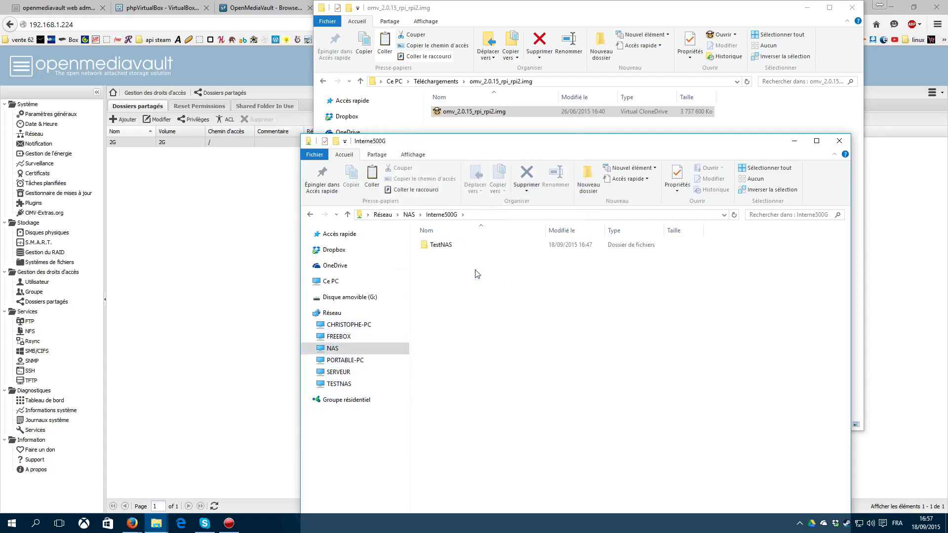
key("ctrl+v")
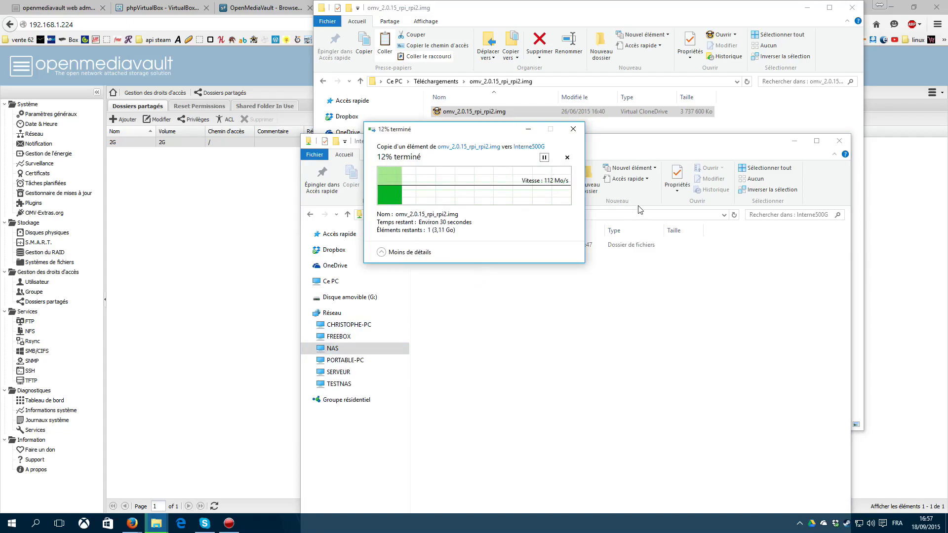
left_click(567, 157)
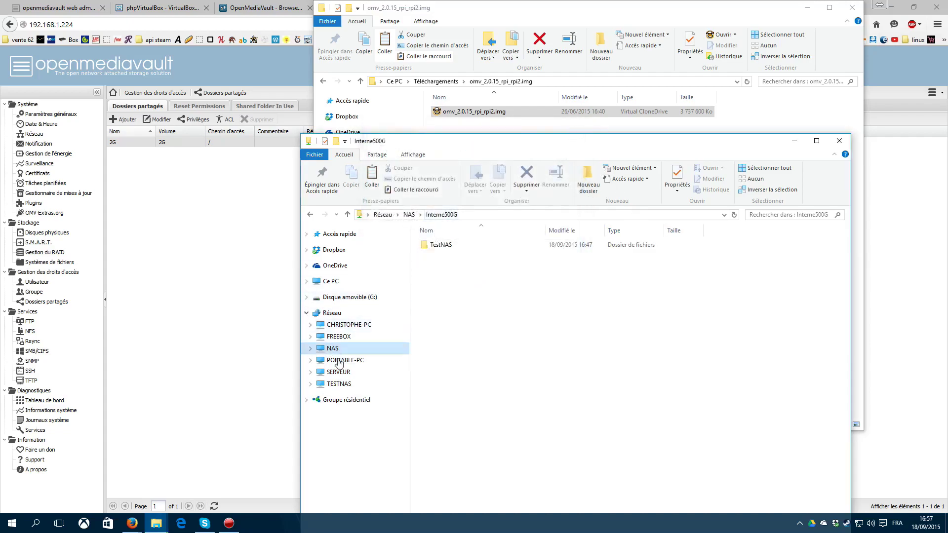
Step: Copy the image to FREEBOX Disque dur at about 29 Mo/s, cancelling at 14%
left_click(339, 336)
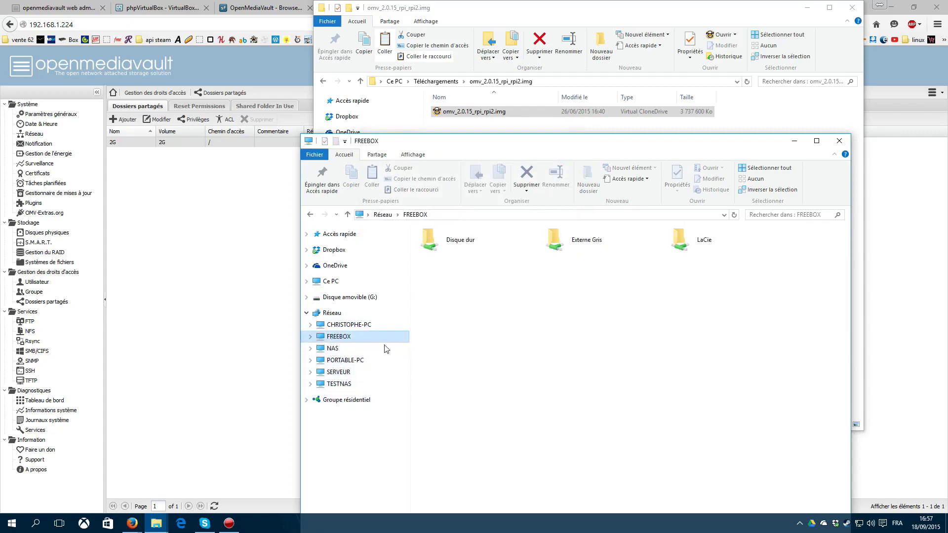
double_click(449, 252)
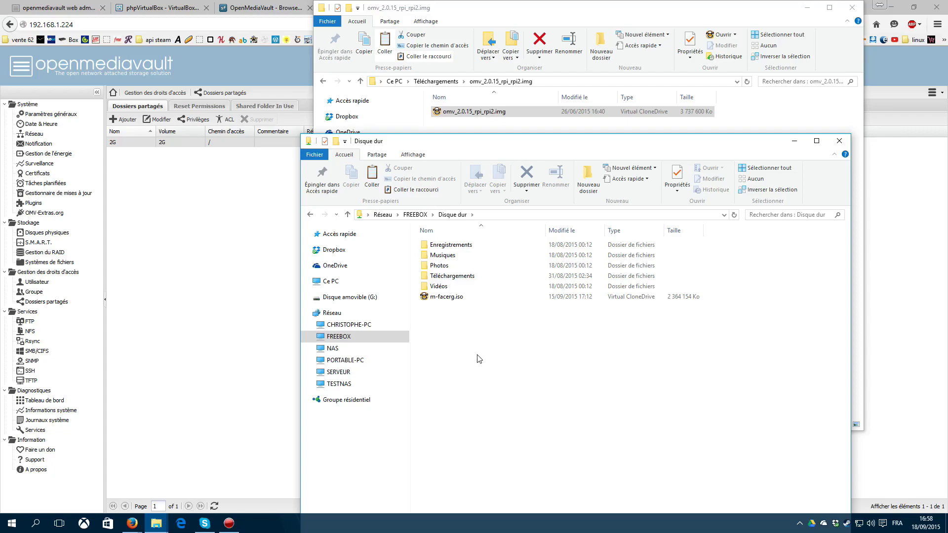
key("ctrl+v")
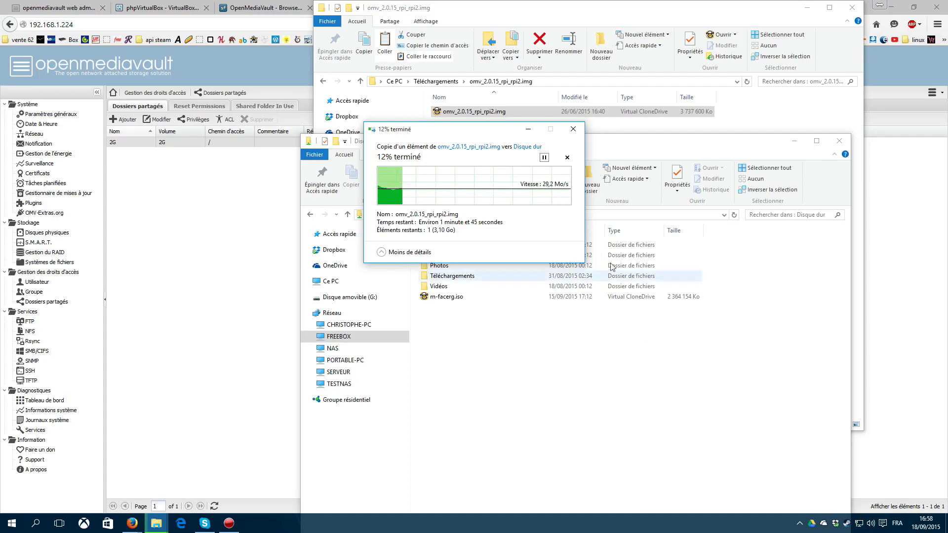
left_click(567, 157)
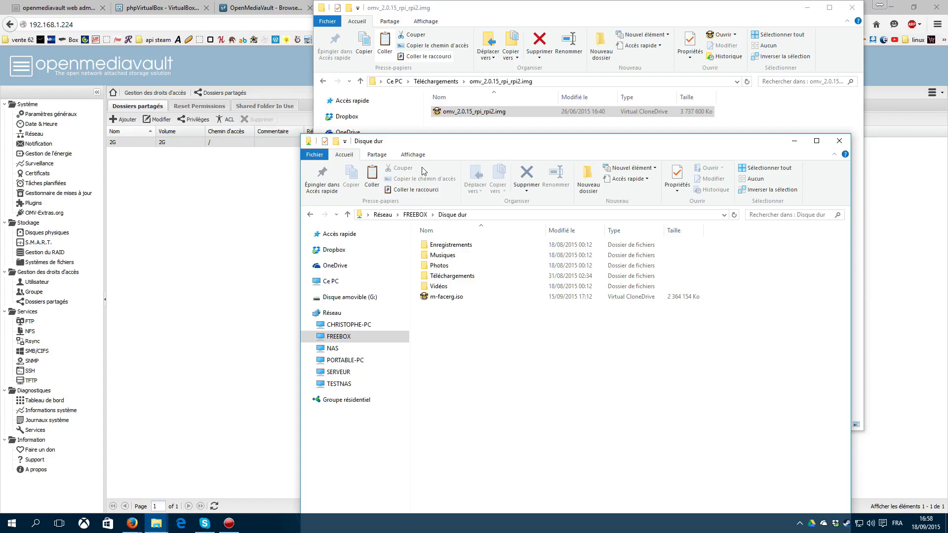
left_click(488, 11)
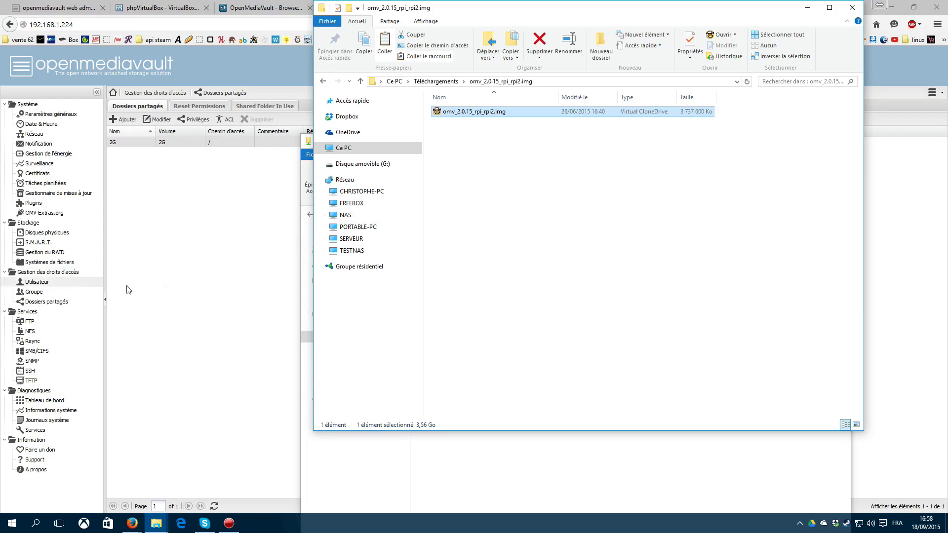
Step: Enable SSH in OpenMediaVault, save and apply it, then launch putty.exe from the desktop
left_click(195, 306)
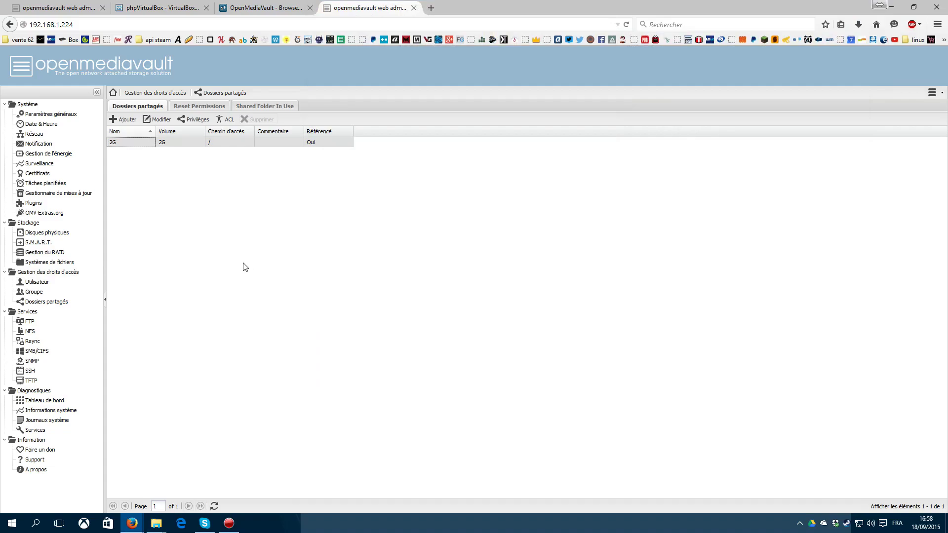
left_click(30, 371)
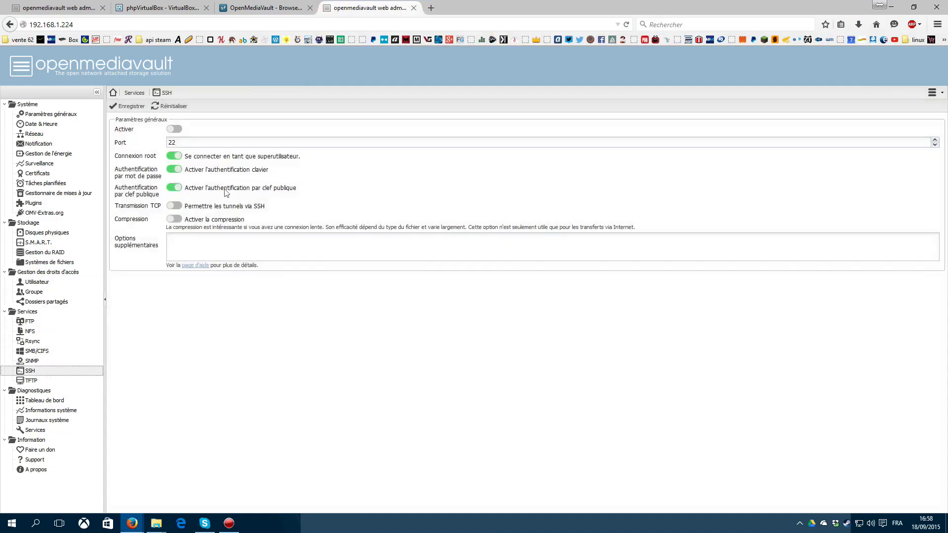
left_click(174, 129)
left_click(130, 107)
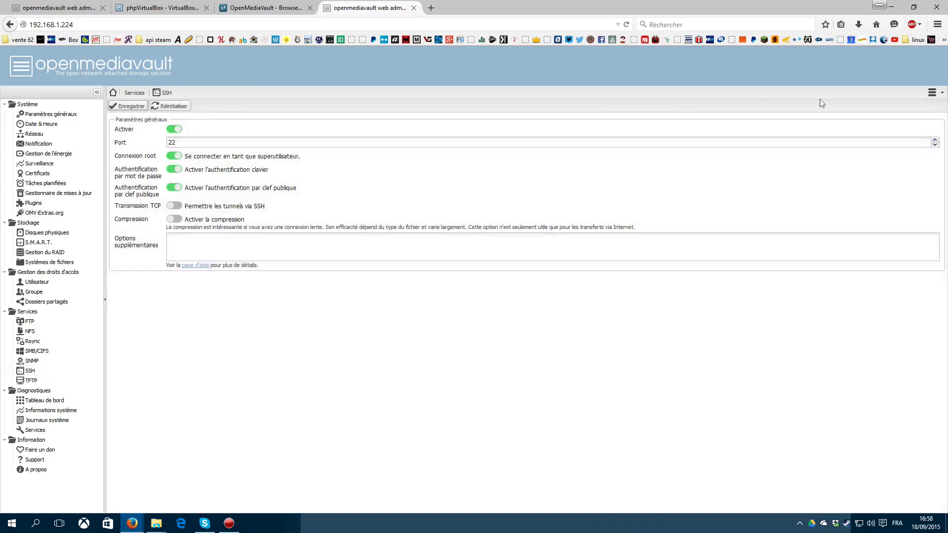
left_click(894, 108)
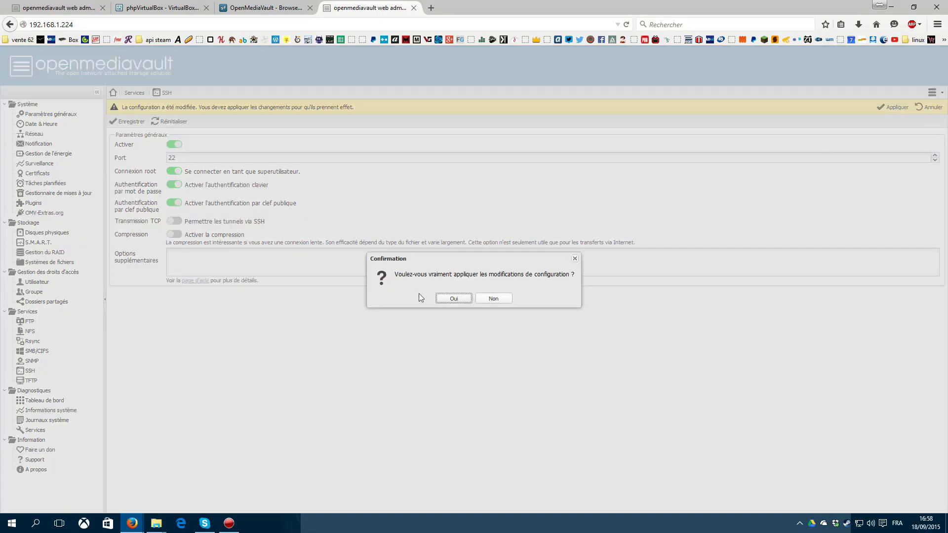
left_click(441, 299)
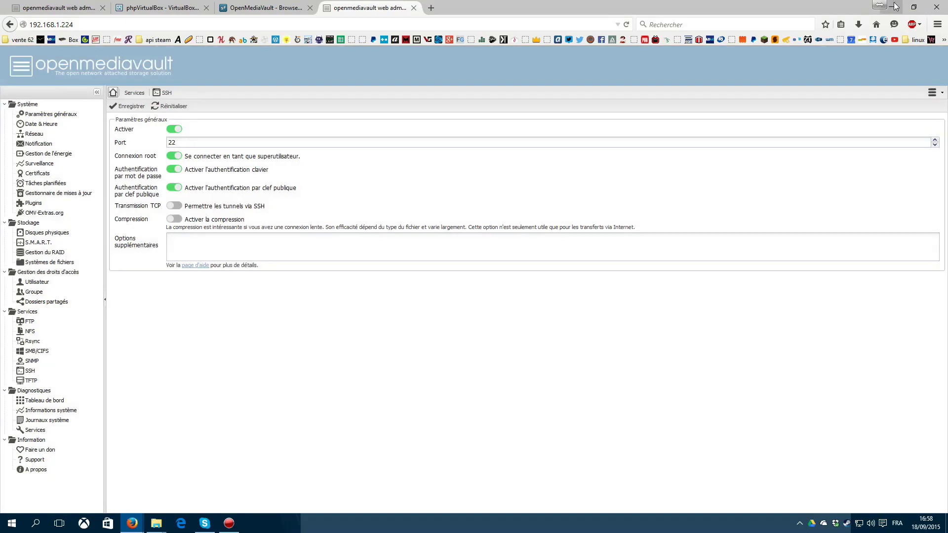
left_click(892, 7)
double_click(71, 121)
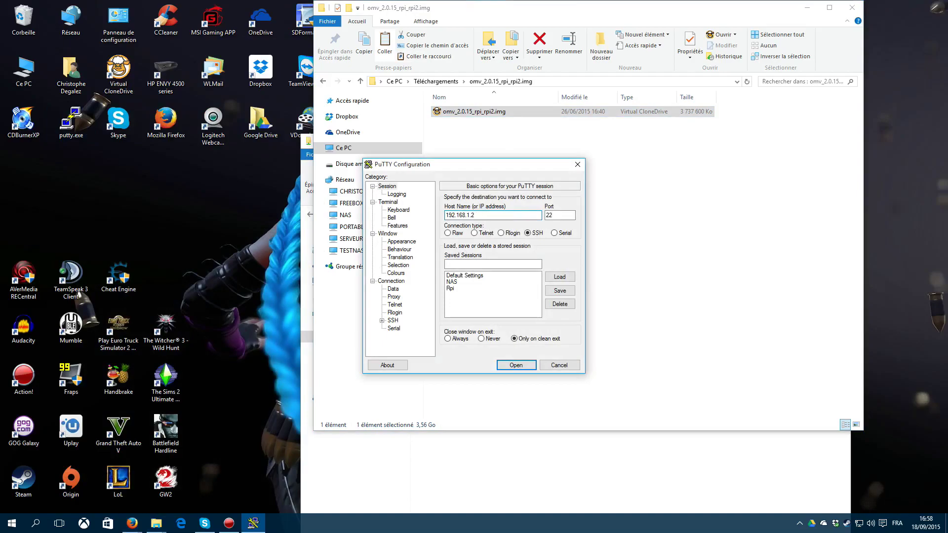
Step: Connect to 192.168.1.224, accept the host key and log in as root
key("Return")
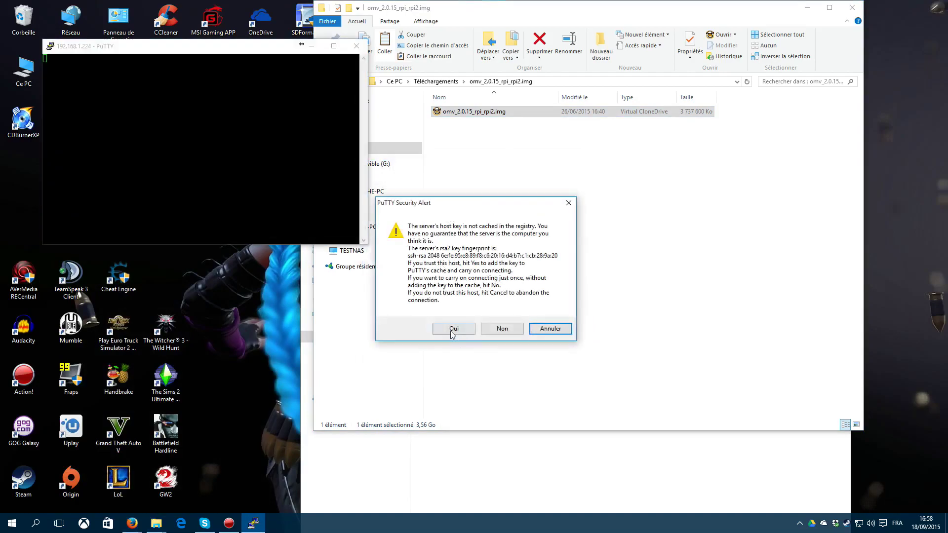
left_click(453, 330)
type("root")
key("Return")
key("Return")
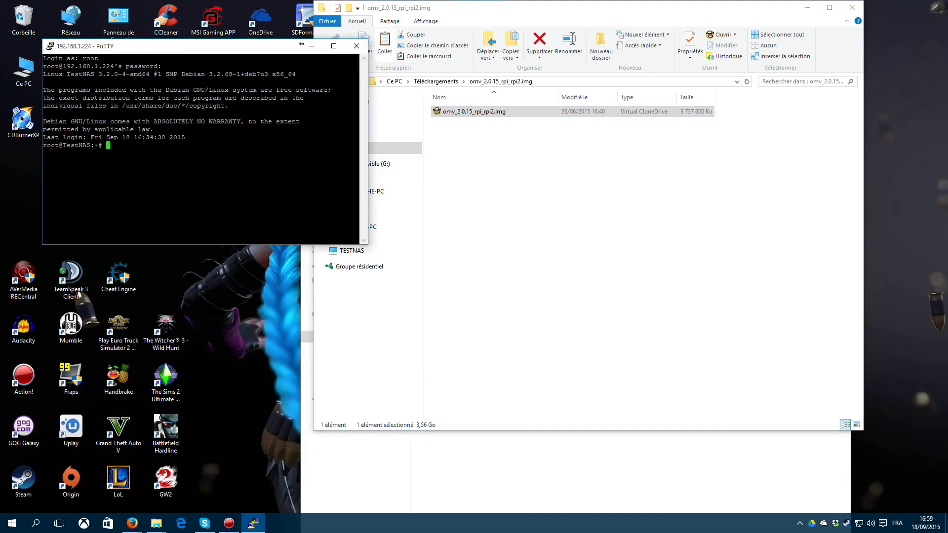
left_click(132, 523)
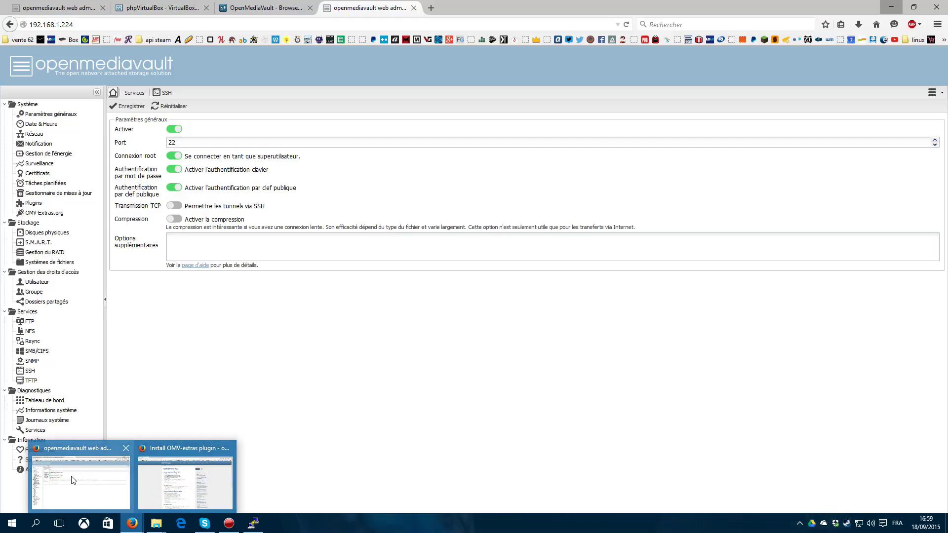
Step: Browse the openmediavault Plugins package list, then view the FTP settings (port 21, 5 clients)
left_click(69, 503)
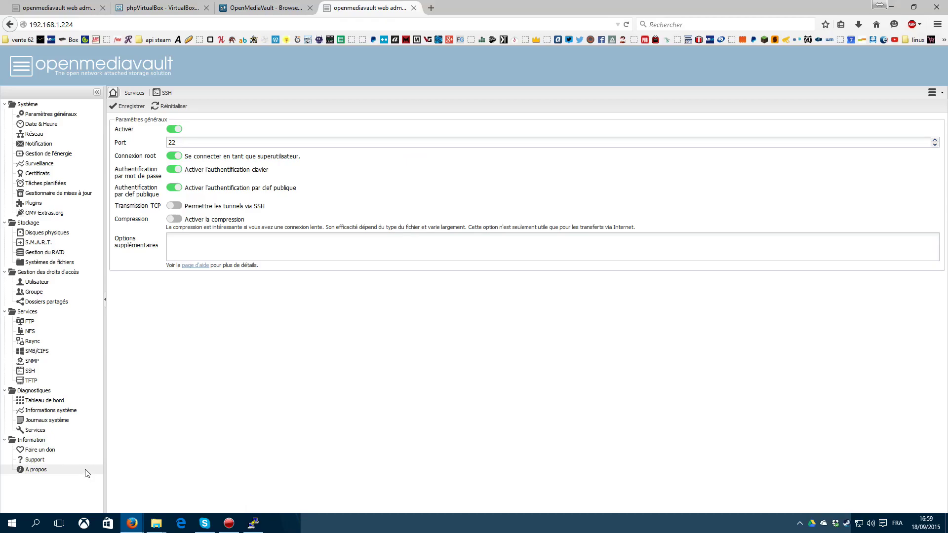
left_click(41, 205)
scroll(439, 295, "down", 10)
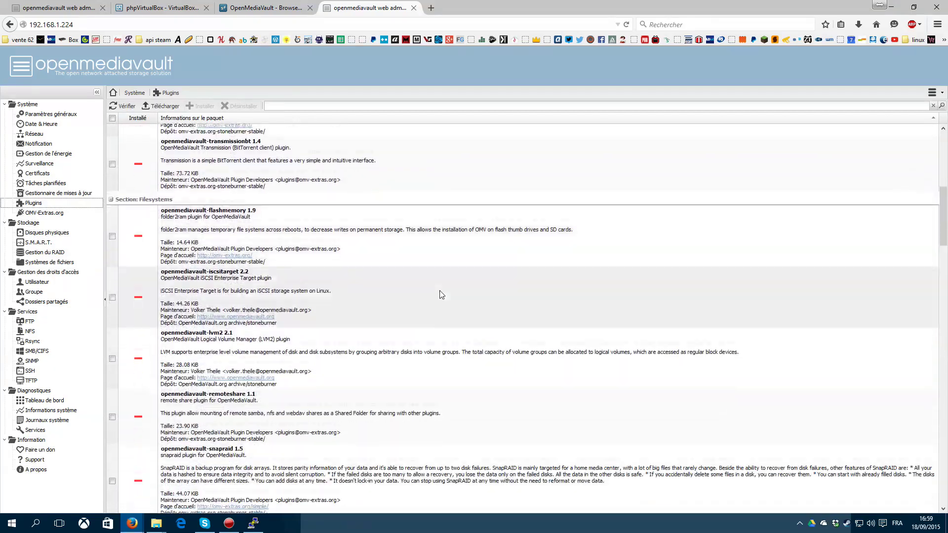
scroll(440, 294, "down", 10)
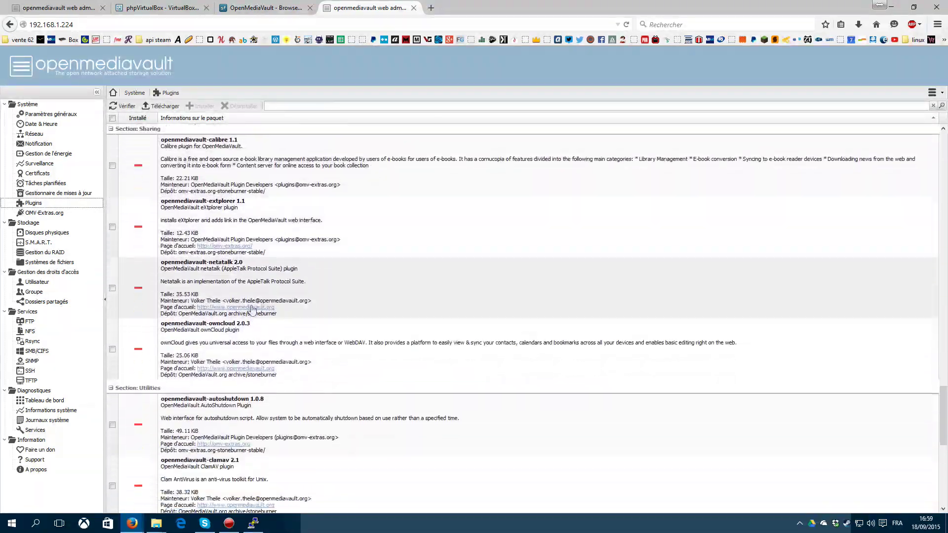
scroll(224, 208, "up", 3)
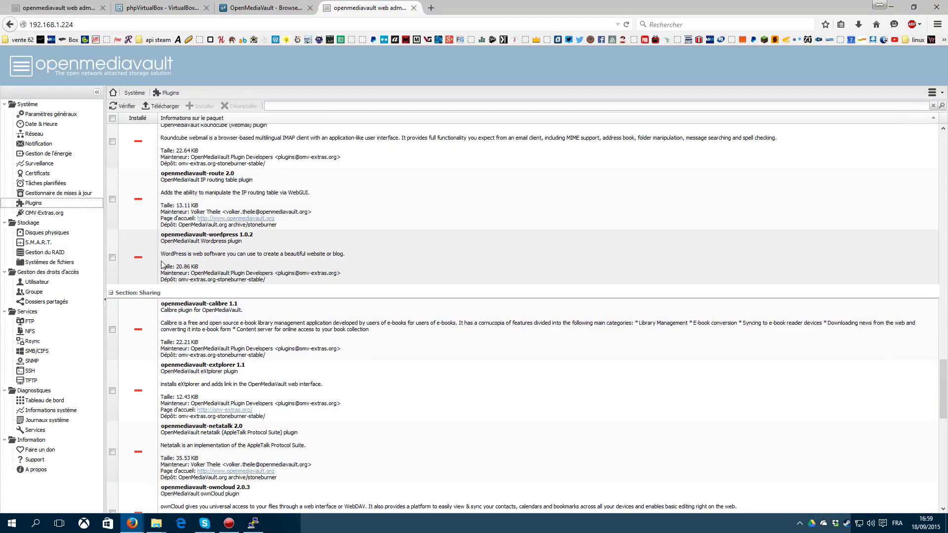
scroll(316, 435, "down", 10)
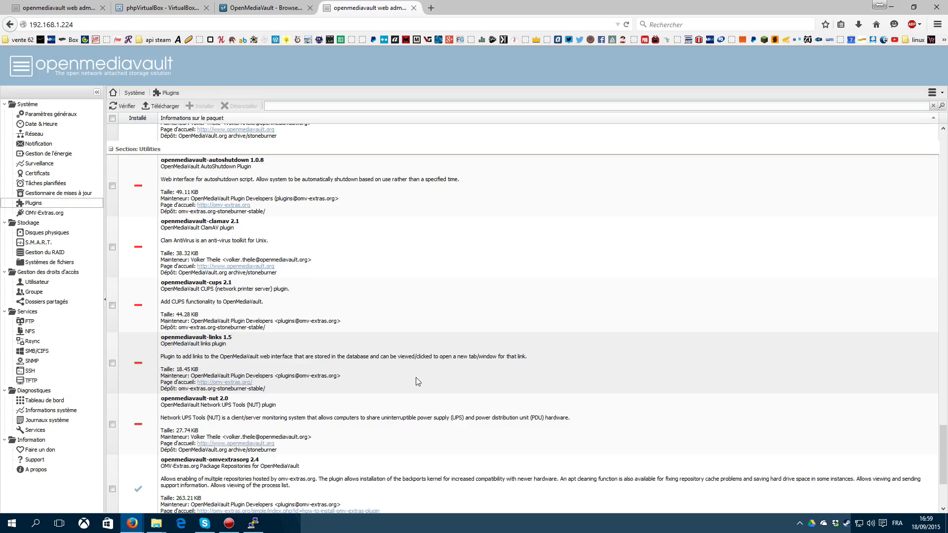
scroll(367, 331, "down", 5)
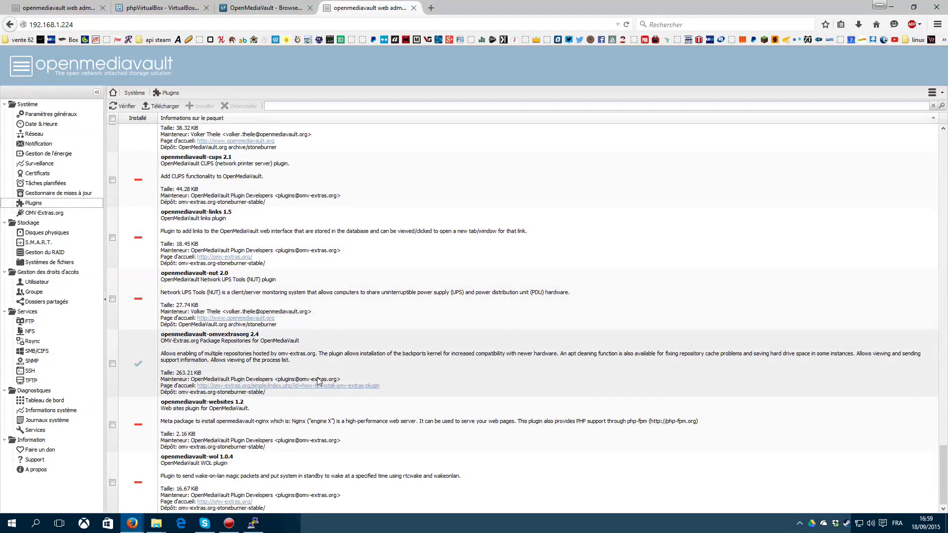
scroll(322, 416, "up", 15)
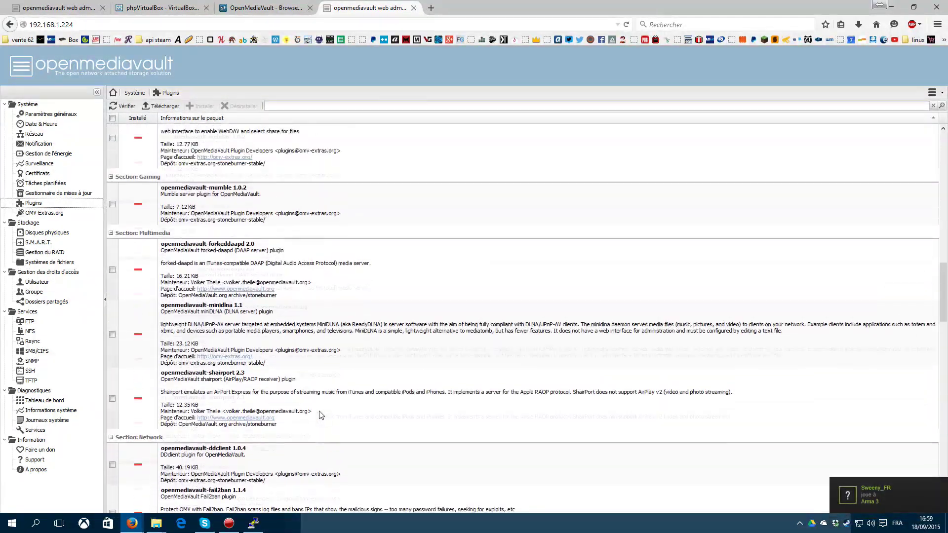
scroll(322, 416, "up", 5)
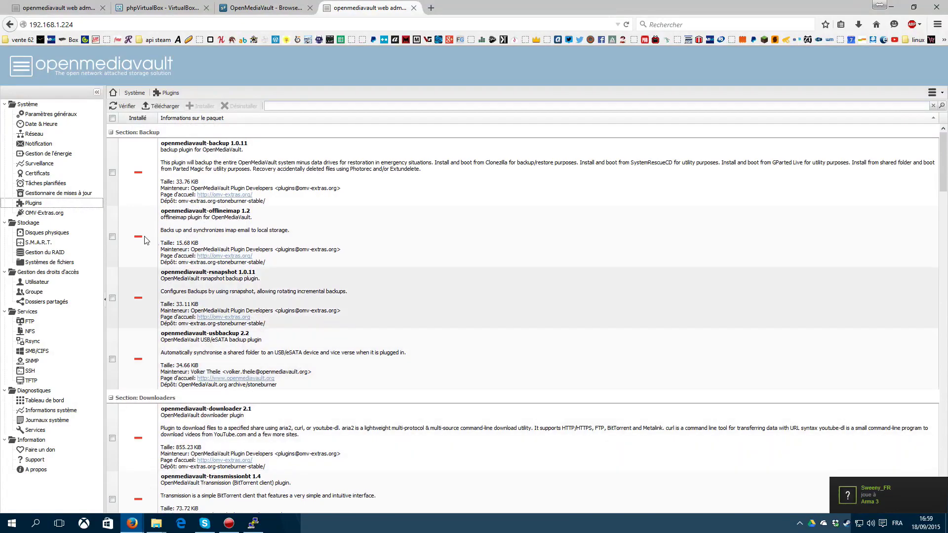
left_click(30, 321)
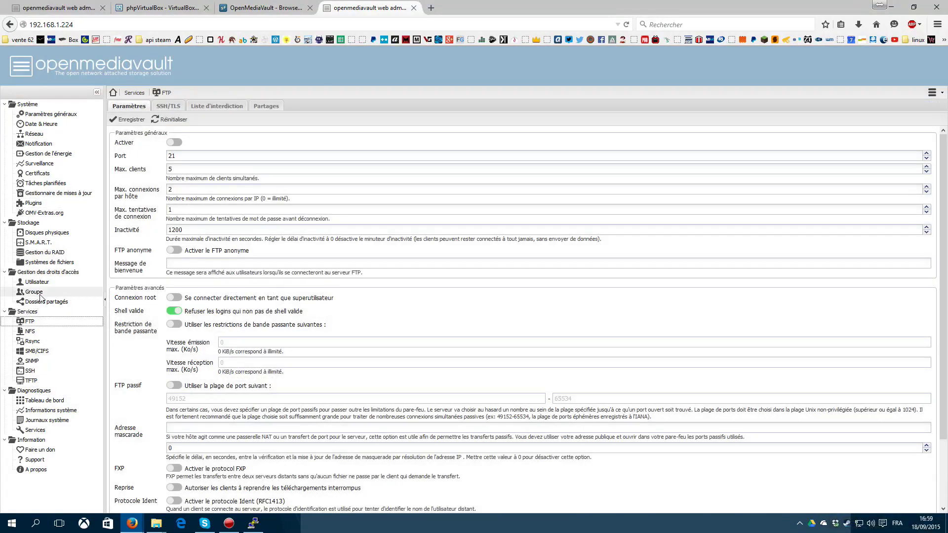
Step: Check the user accounts list, then the Group page, which has no groups
left_click(40, 284)
left_click(42, 292)
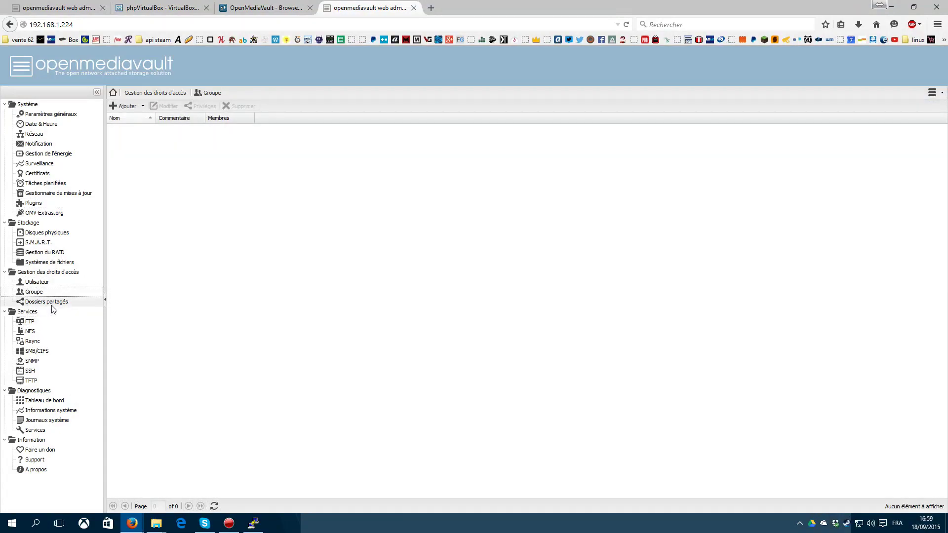